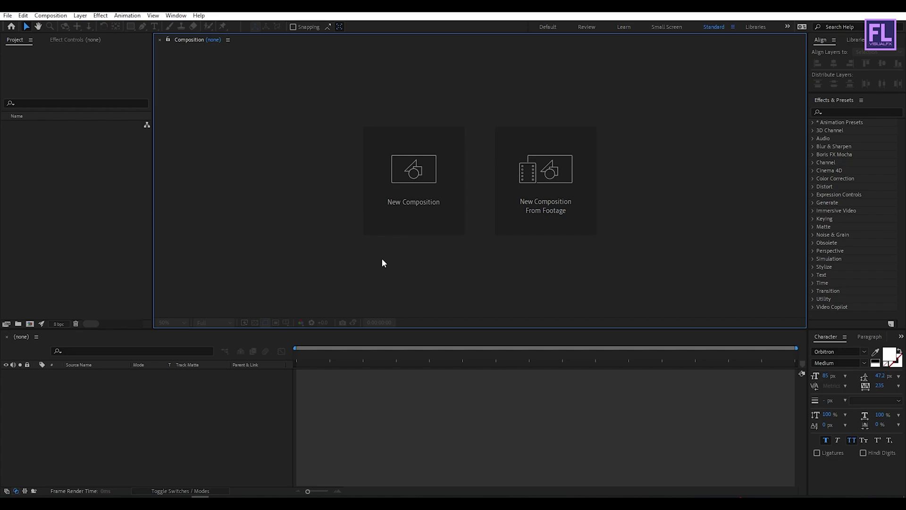
- Make a new HD 1920x1080, 25 fps composition 'Cinematic Trailer' lasting 0:00:07:00
click(416, 189)
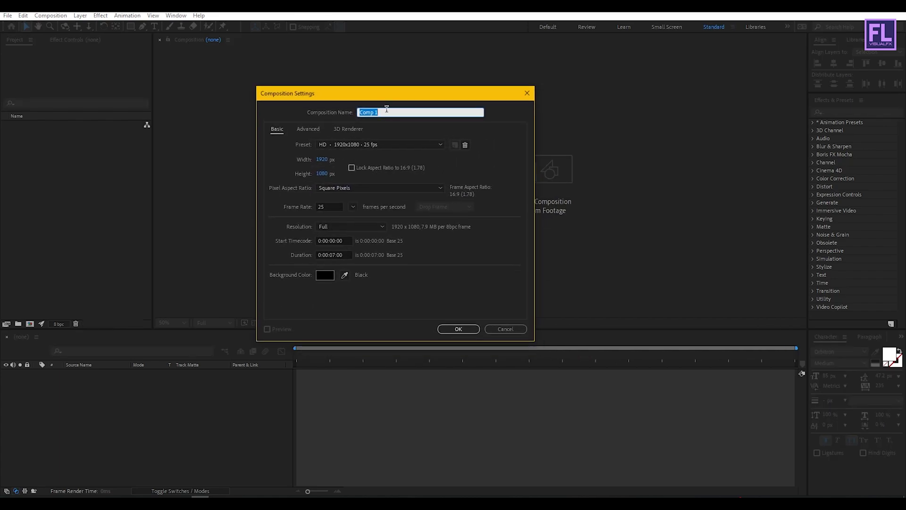
text(C)
click(348, 255)
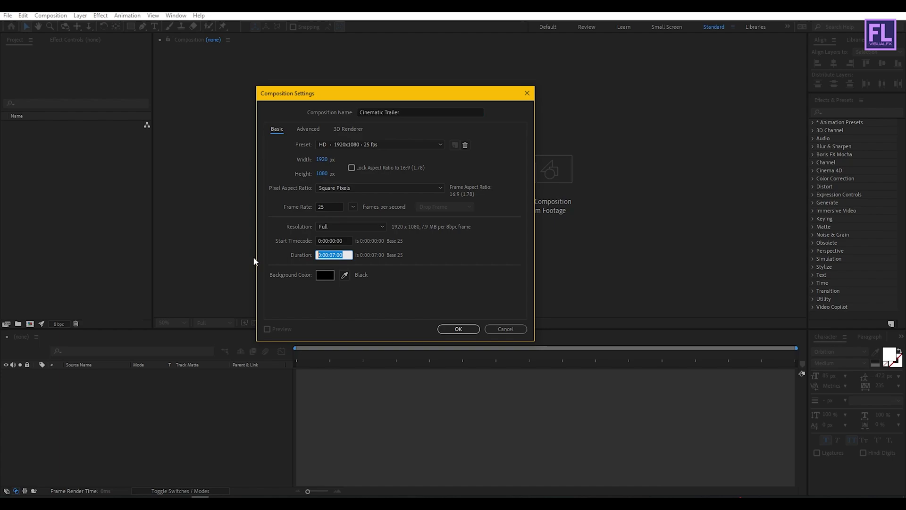
click(454, 330)
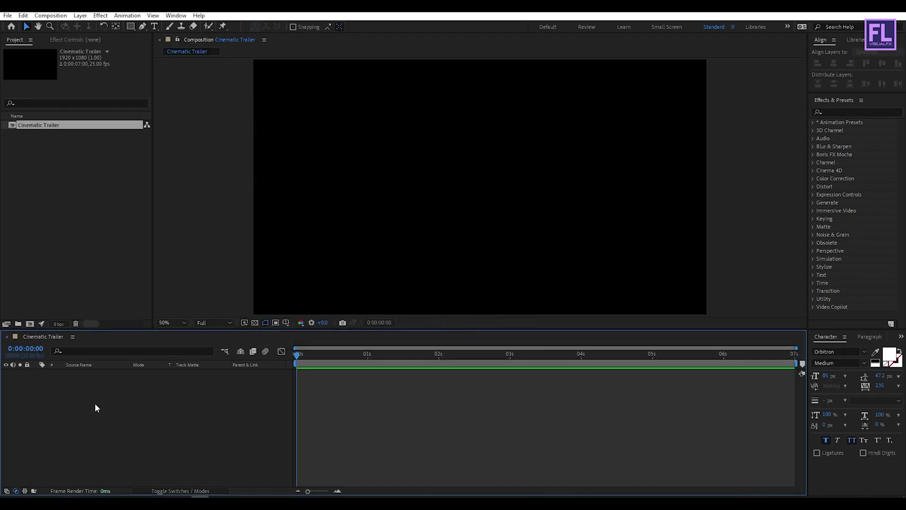
- Add a new text layer reading 'After effects', fixing the typo
right_click(55, 394)
mouse_move(103, 282)
click(204, 296)
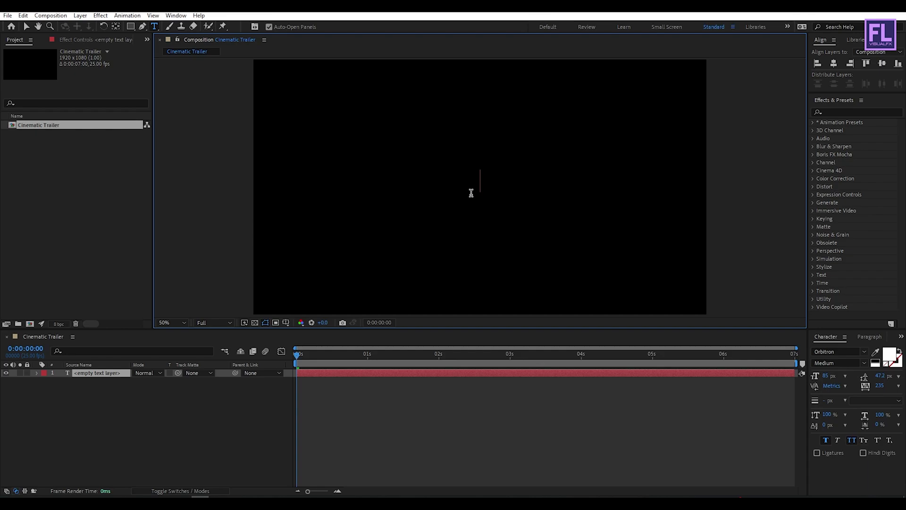
text(Aftwer)
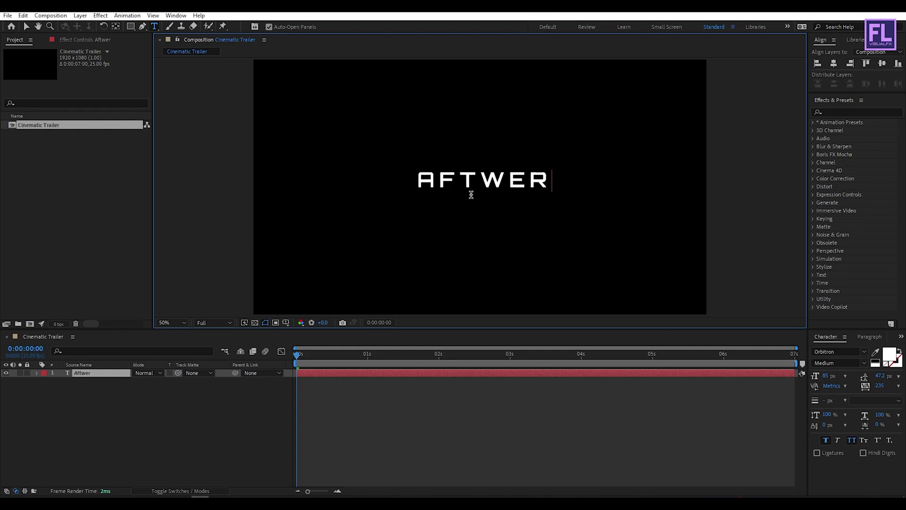
key(BackSpace)
key(BackSpace)
key(BackSpace)
text(er )
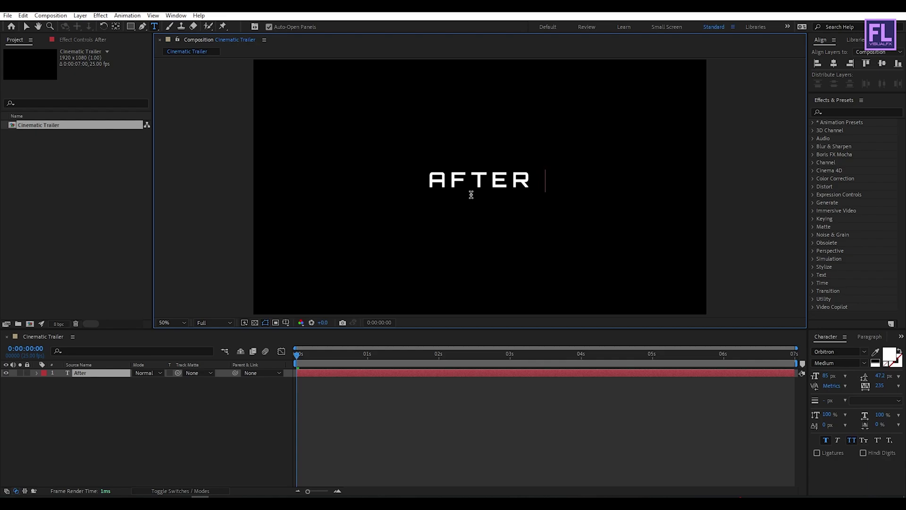
text(effec)
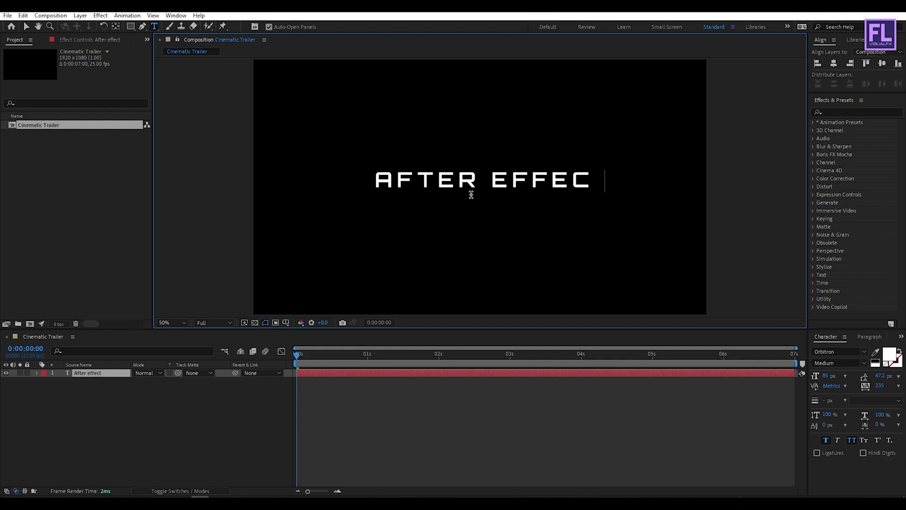
text(ts)
key(KP_Enter)
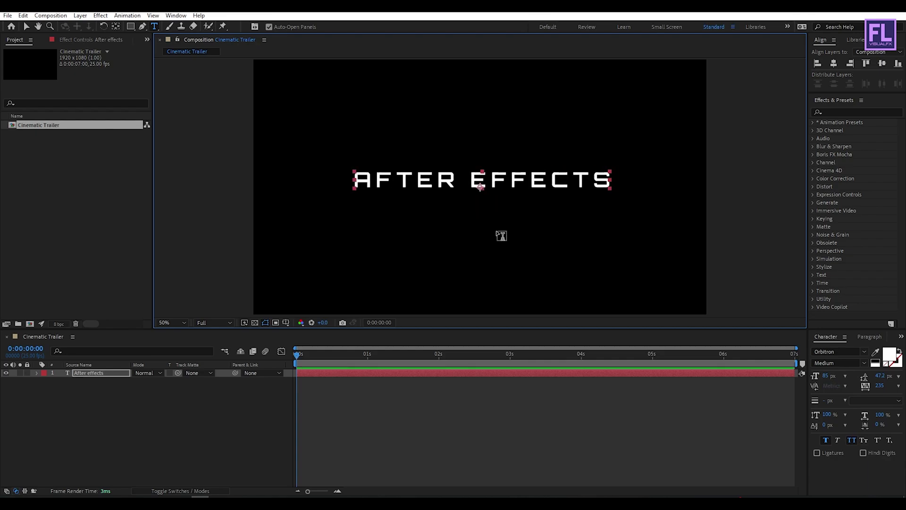
- Centre the title horizontally and vertically in the composition
click(833, 64)
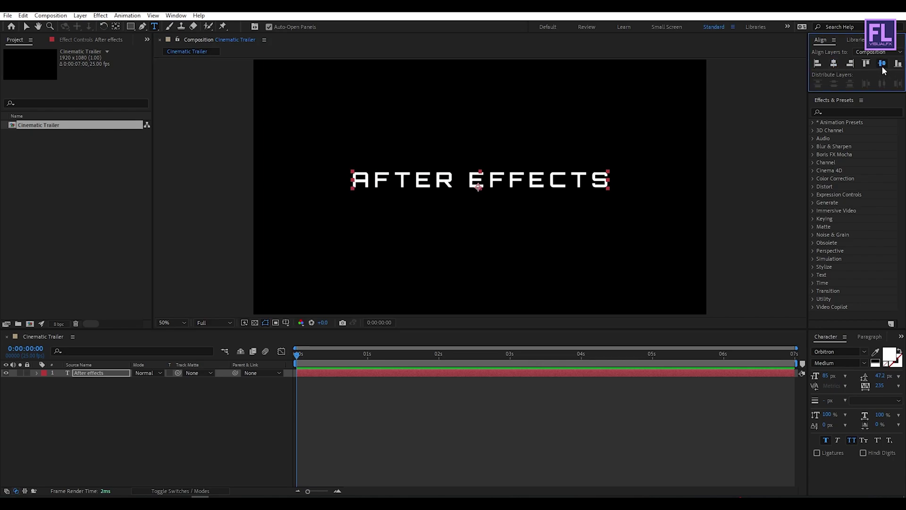
click(882, 64)
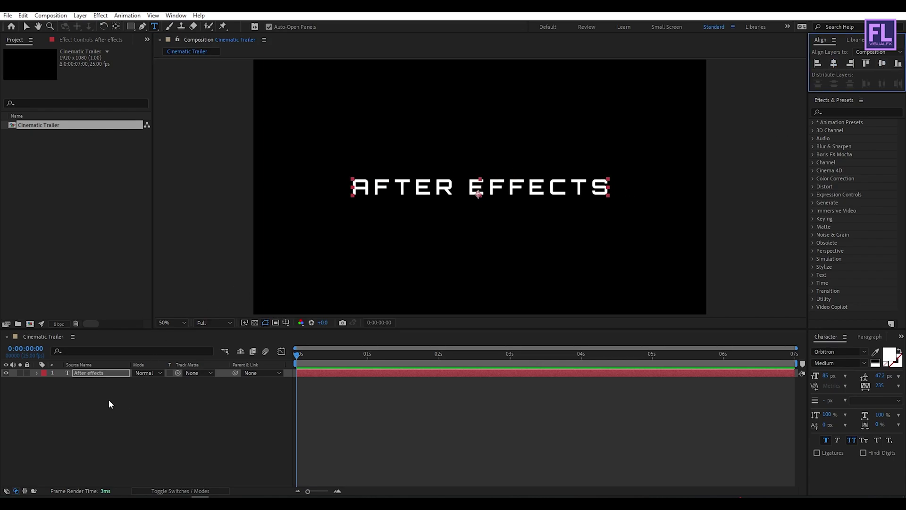
click(98, 374)
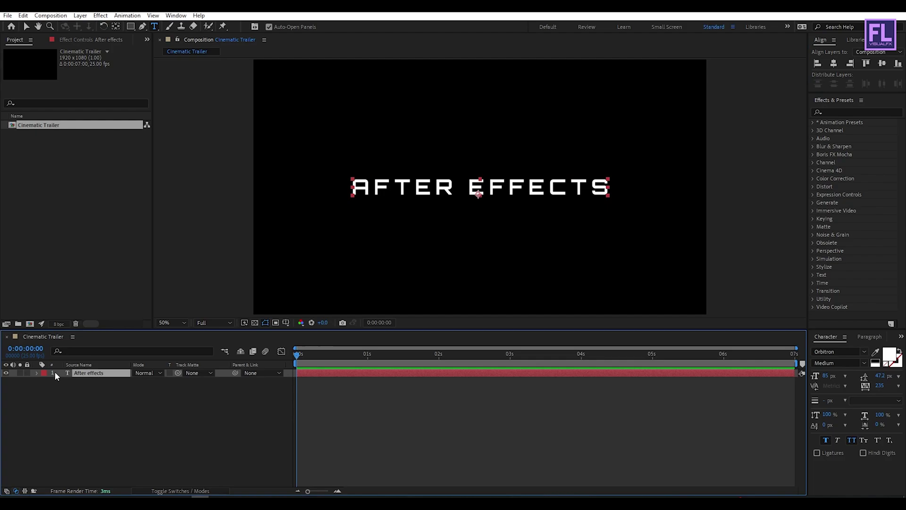
- Add a Tracking animator and keyframe Tracking Amount at about 41 at 0 s
click(36, 373)
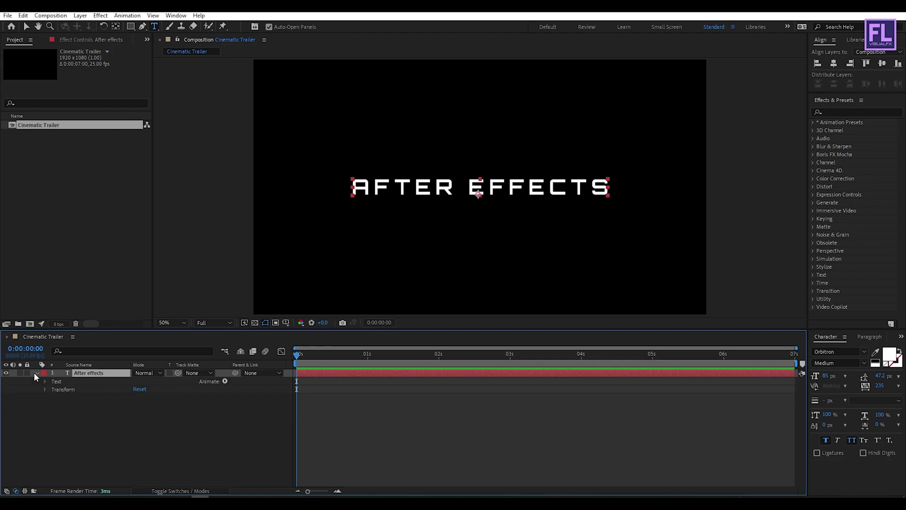
click(225, 381)
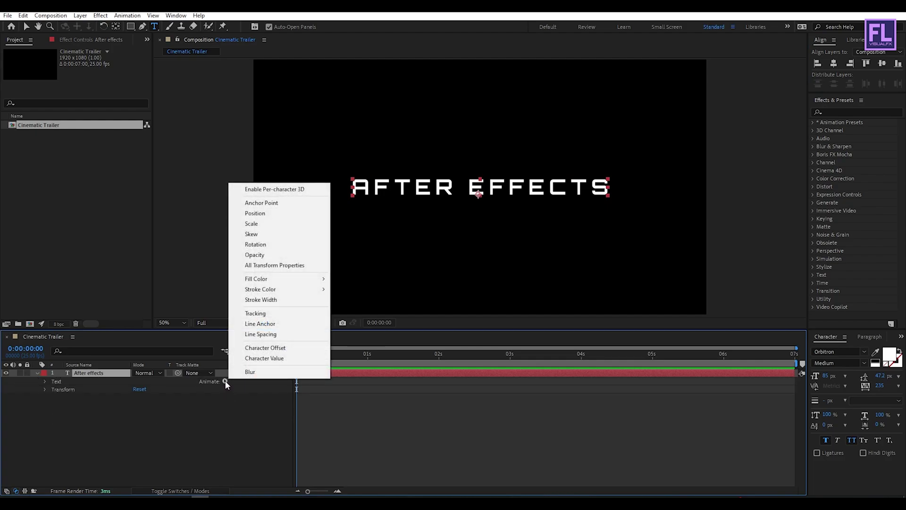
click(276, 314)
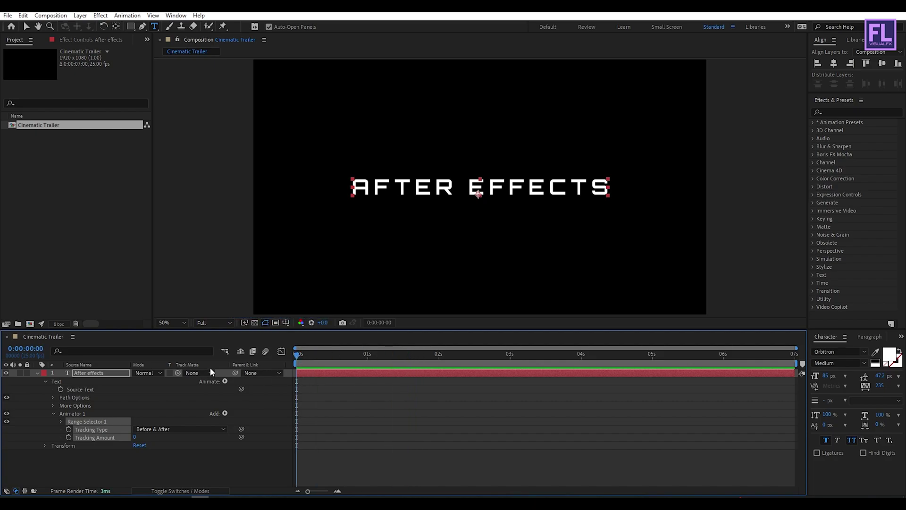
click(68, 437)
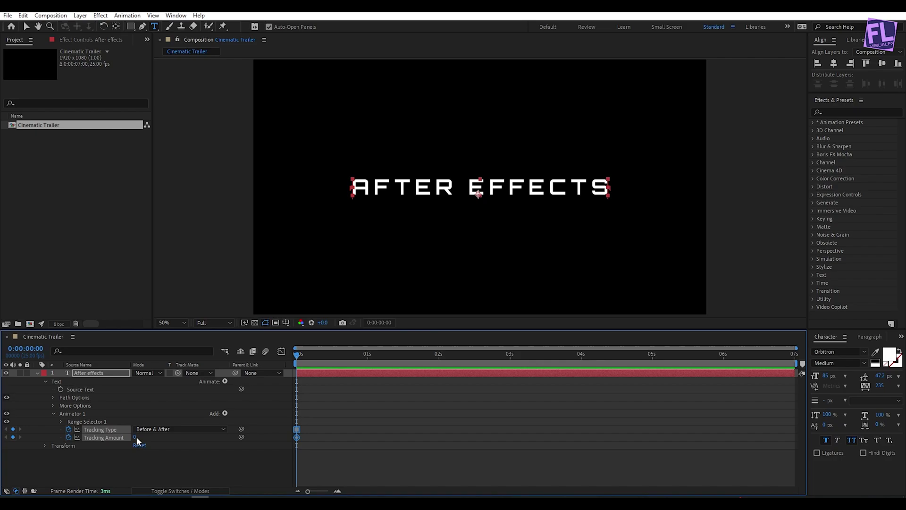
drag(136, 437, 152, 437)
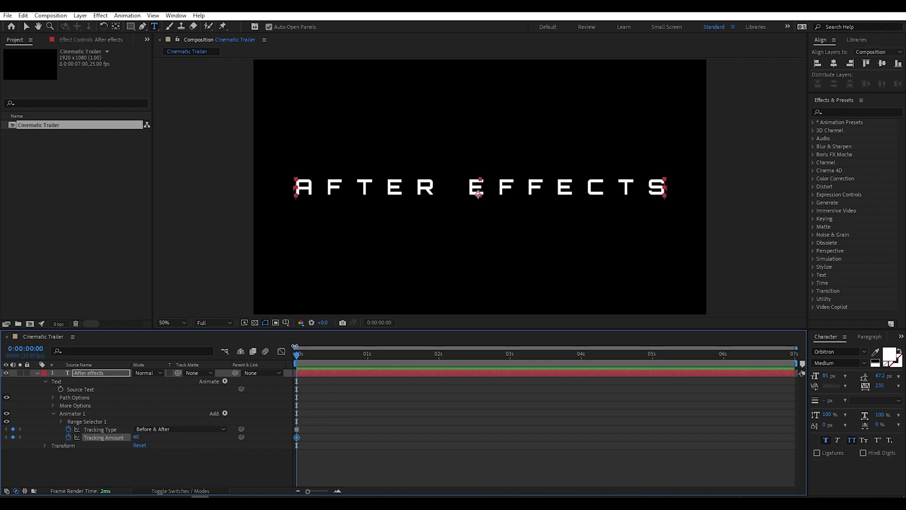
- Set Tracking Amount to 0 at about 1:15 and Easy Ease both keyframes
drag(396, 354, 410, 354)
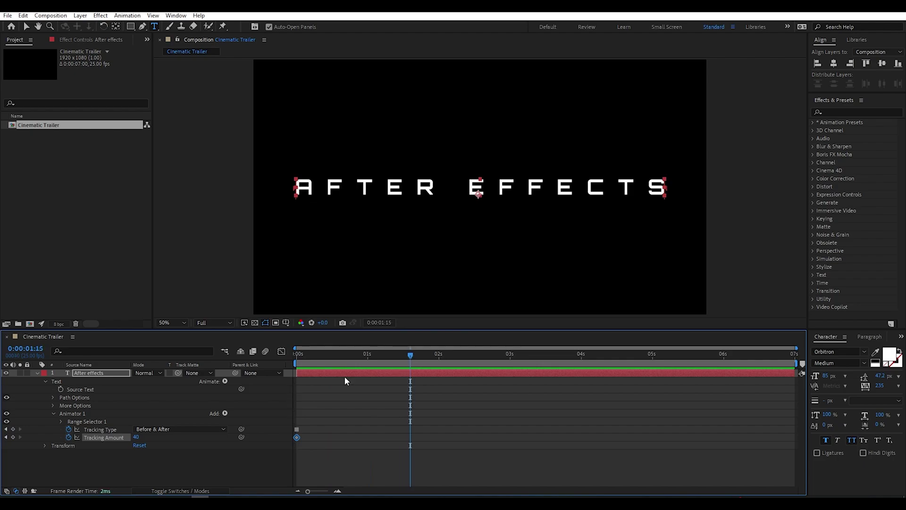
click(137, 436)
text(0)
key(Return)
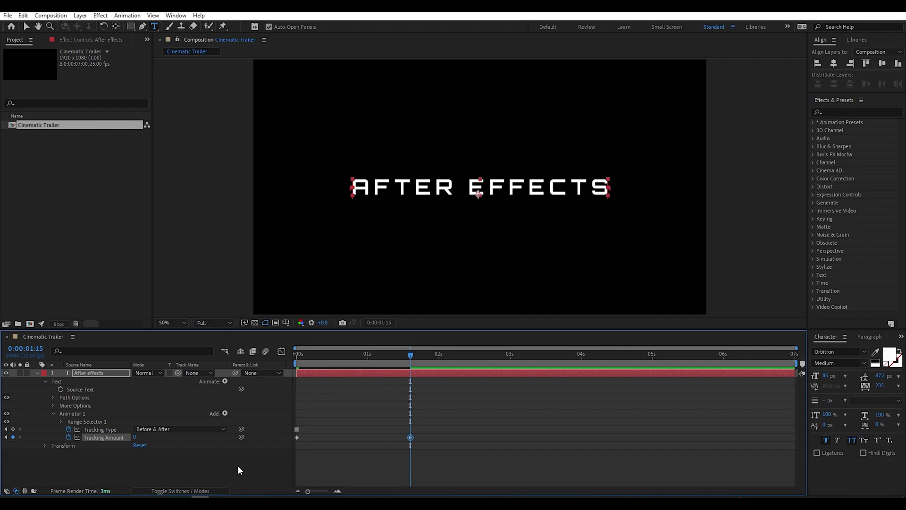
click(415, 420)
drag(439, 432, 296, 460)
key(F9)
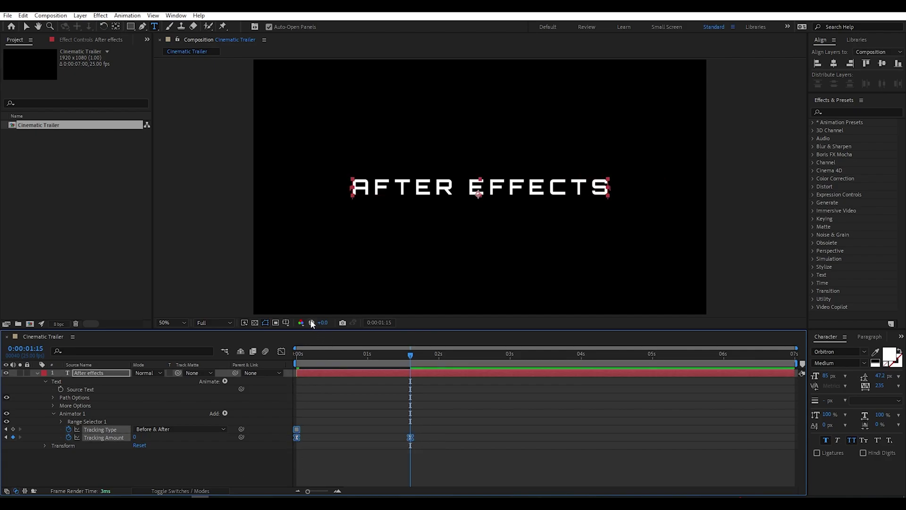
- In the speed graph, lengthen the ending keyframe's influence so tracking speed dips early
click(281, 352)
click(403, 390)
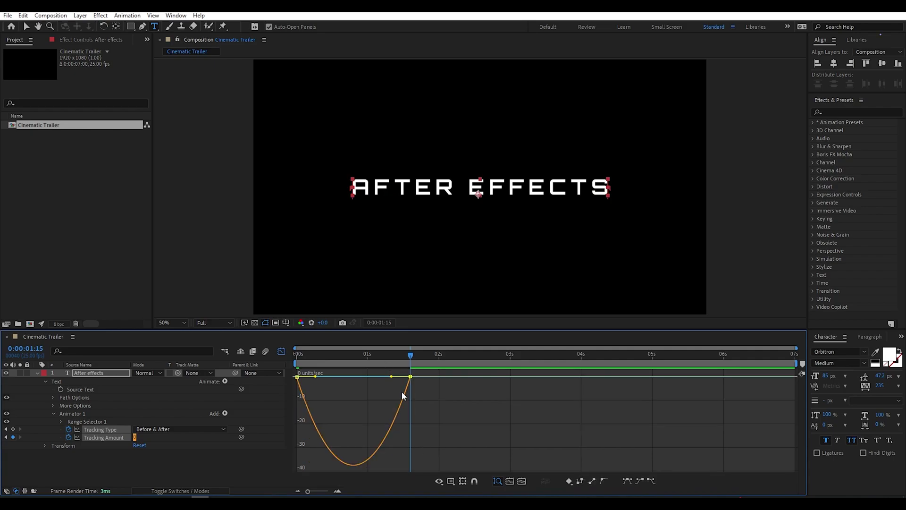
drag(392, 377, 285, 381)
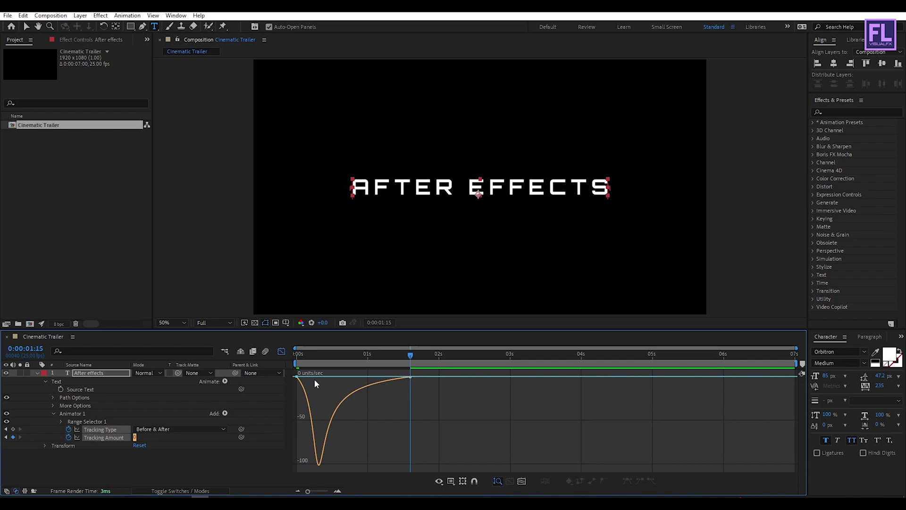
click(295, 377)
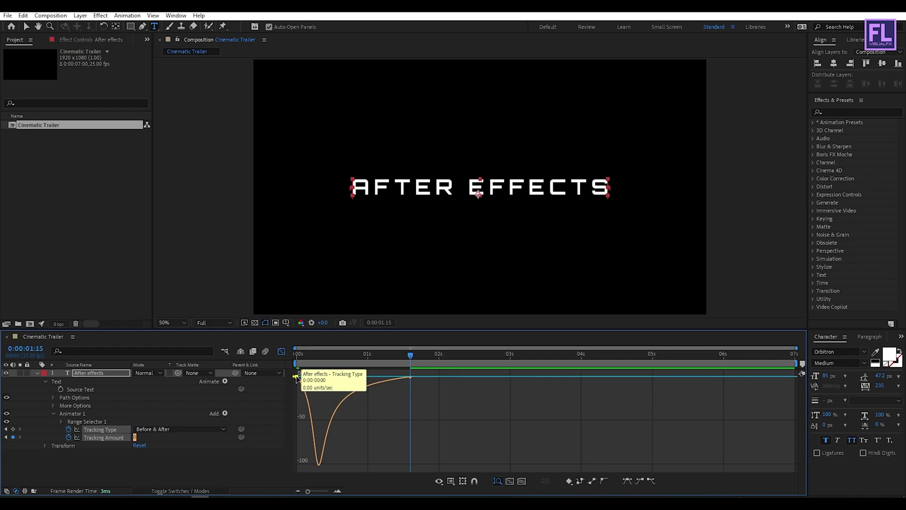
key(F9)
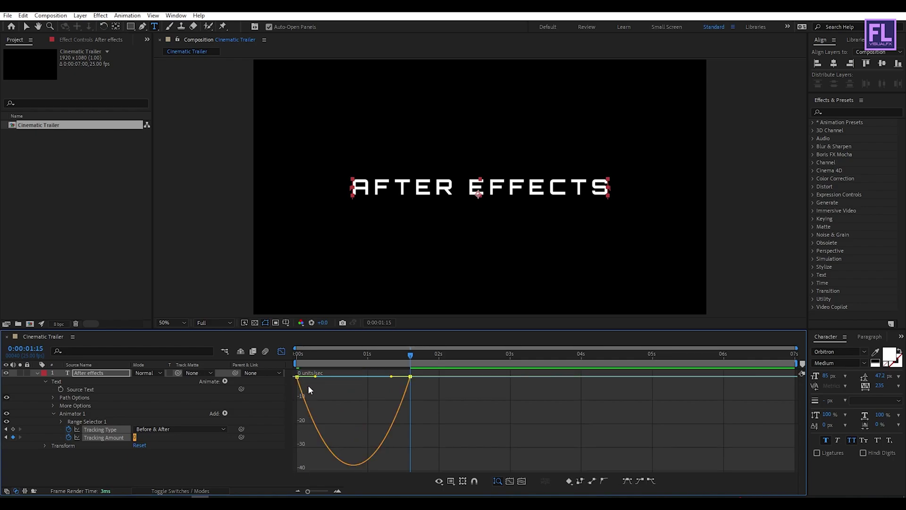
drag(392, 376, 304, 378)
- Preview the tracking animation from the start and return to layer bars
key(Home)
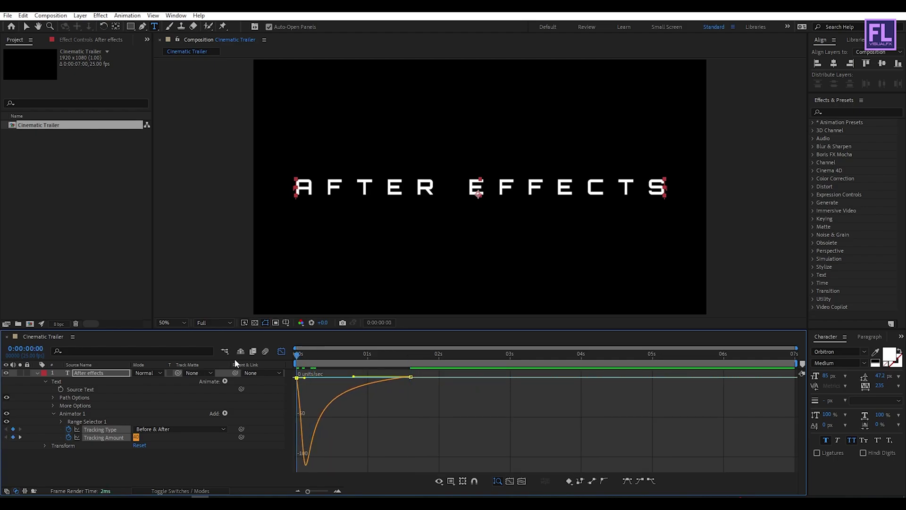
key(space)
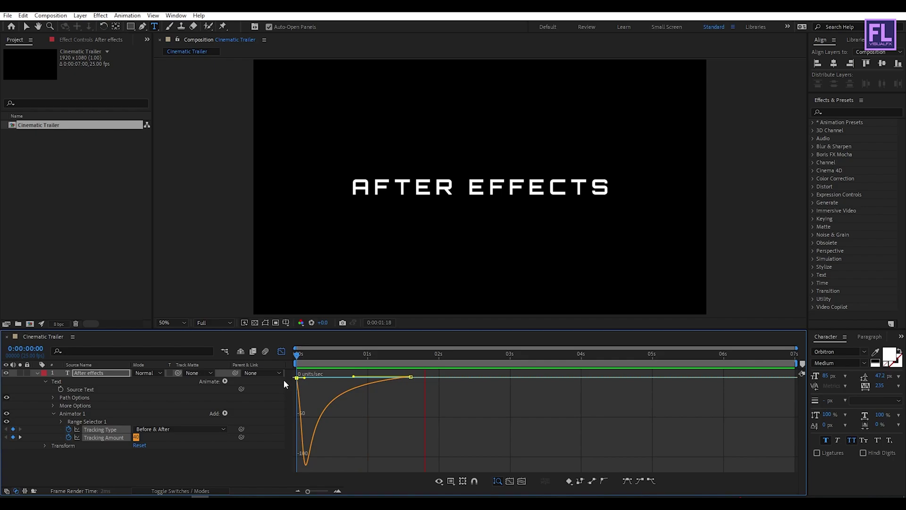
key(space)
click(281, 351)
- Collapse and hide the After effects text layer
click(37, 372)
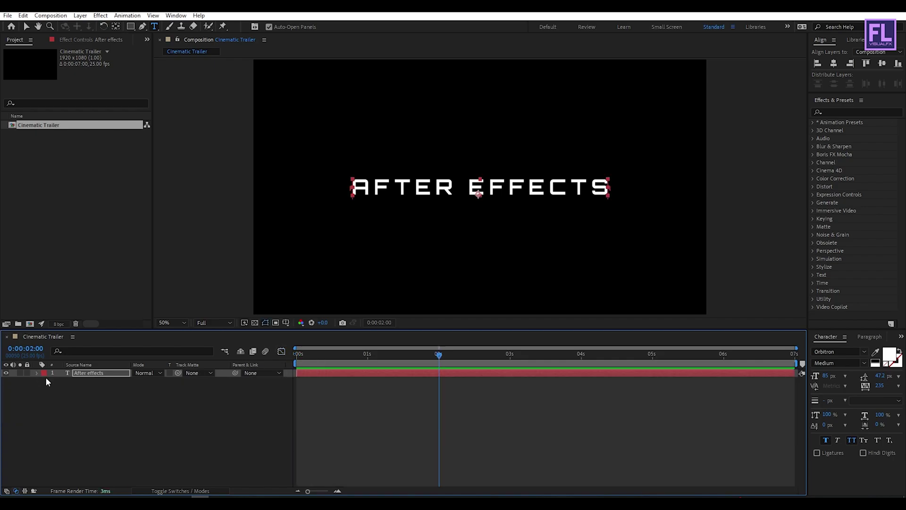
click(97, 373)
click(6, 373)
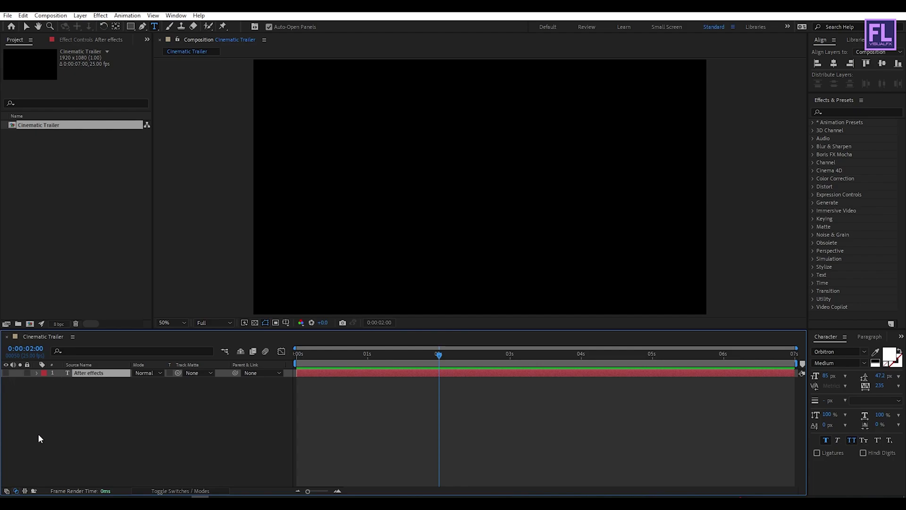
click(82, 420)
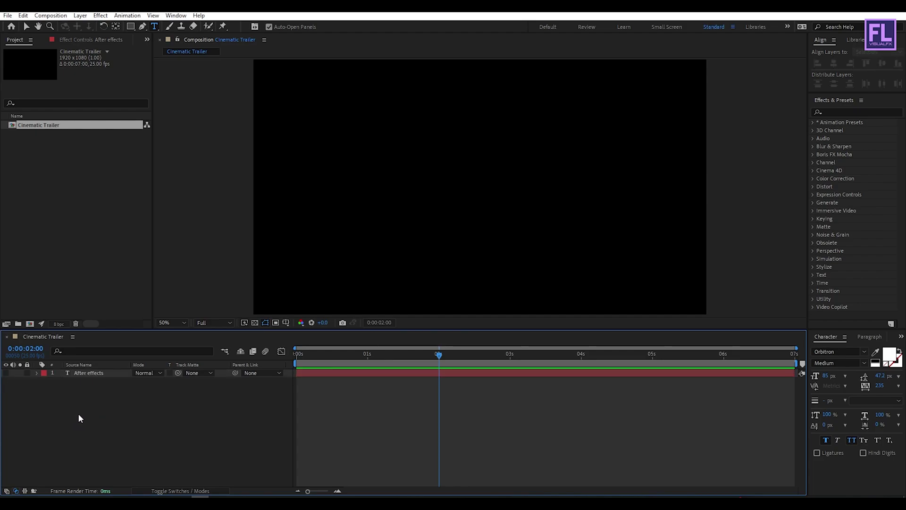
- Add a new solid layer named 'Saber'
right_click(78, 412)
mouse_move(118, 299)
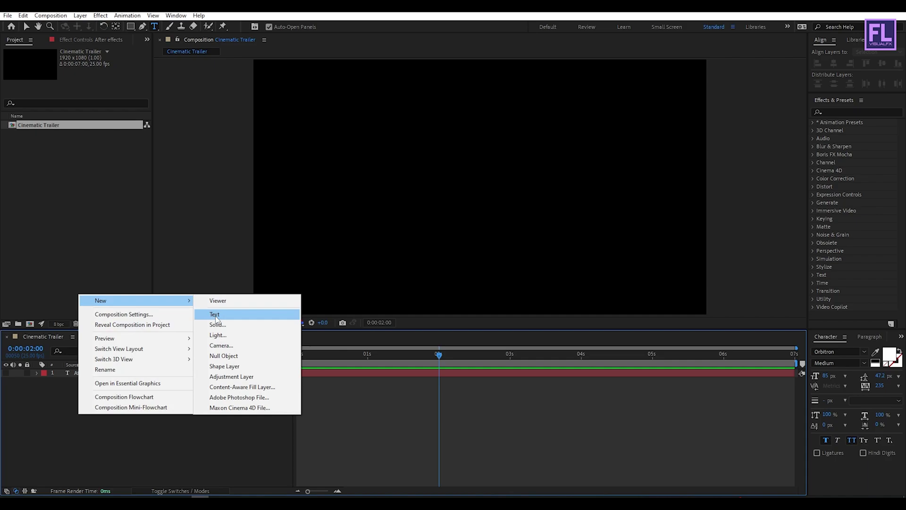
click(218, 325)
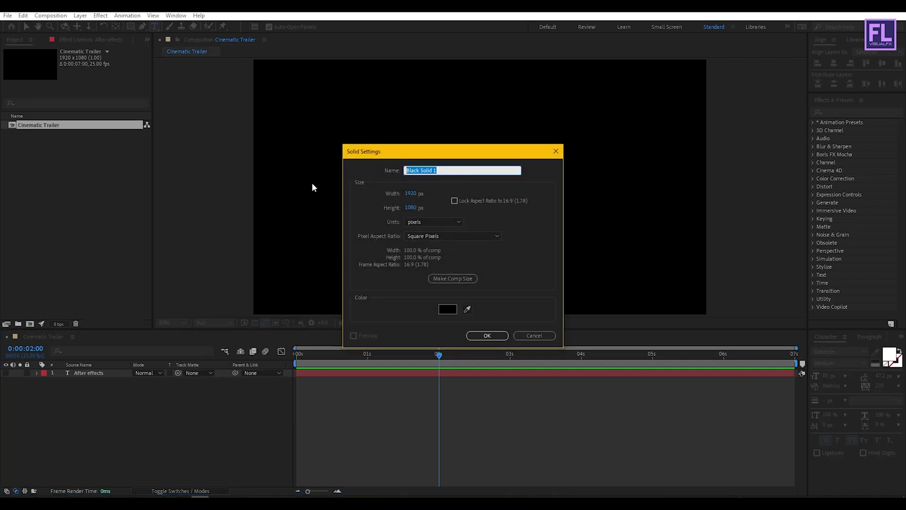
text(Saber)
click(489, 334)
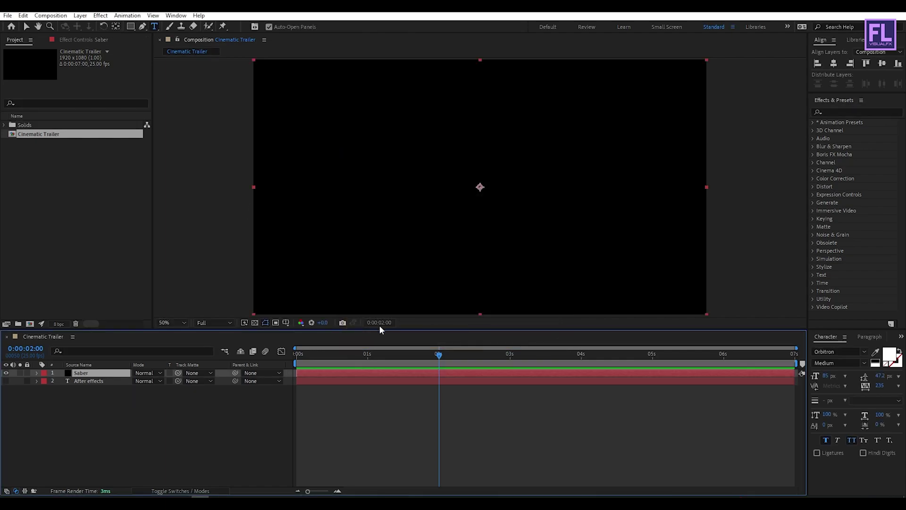
- Find Saber in Effects & Presets and apply it to the Saber solid
click(845, 109)
text(sab)
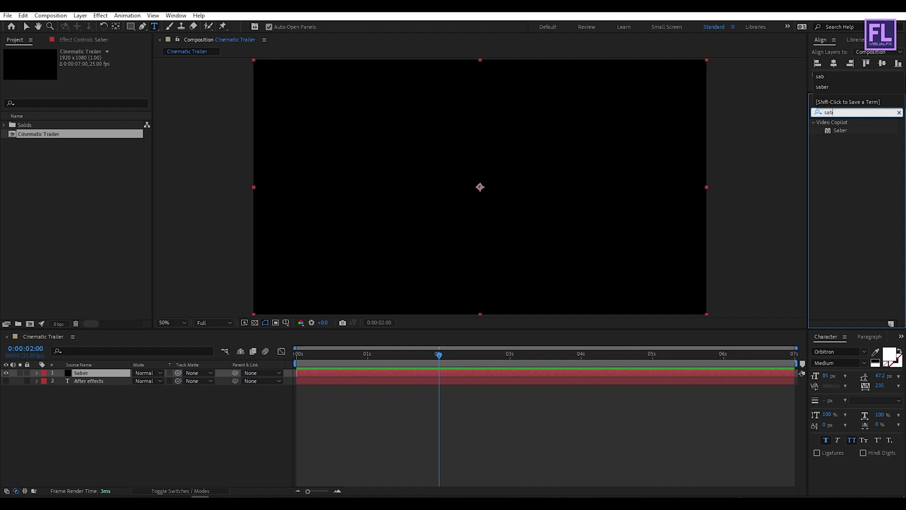
right_click(845, 113)
click(739, 171)
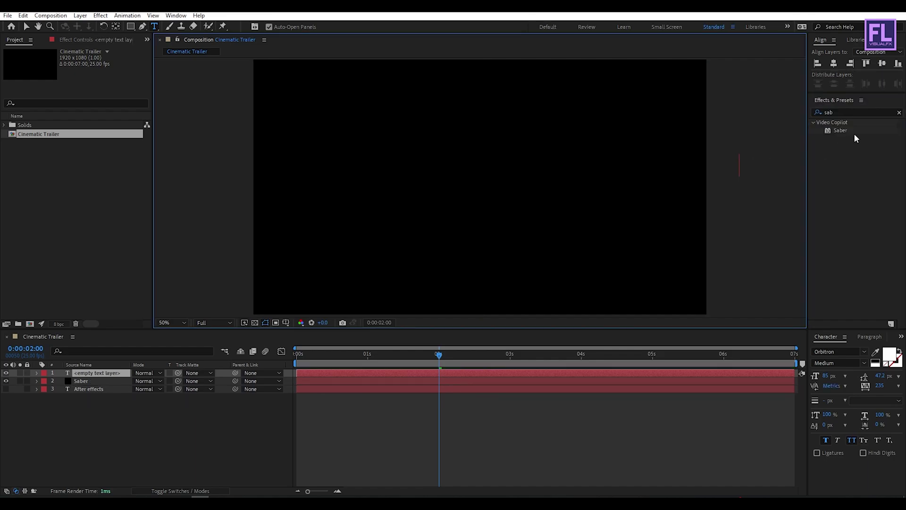
click(836, 132)
drag(839, 134, 101, 379)
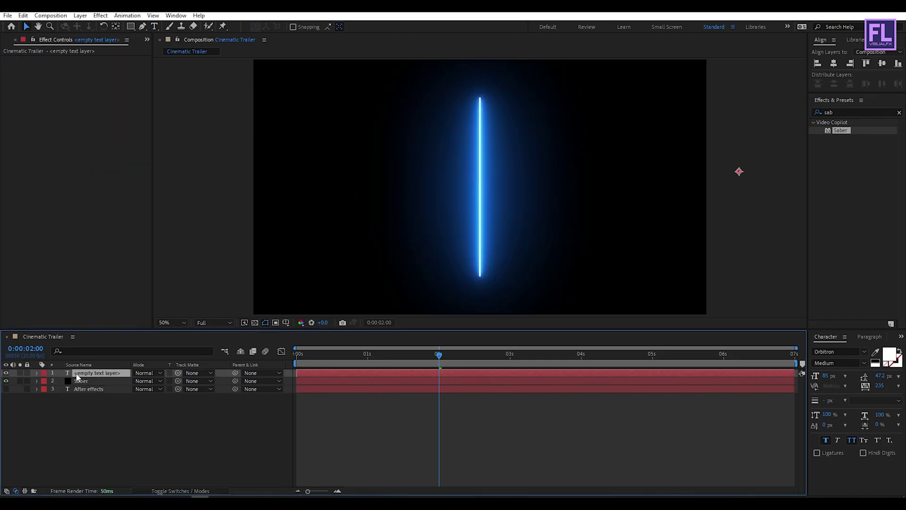
click(101, 375)
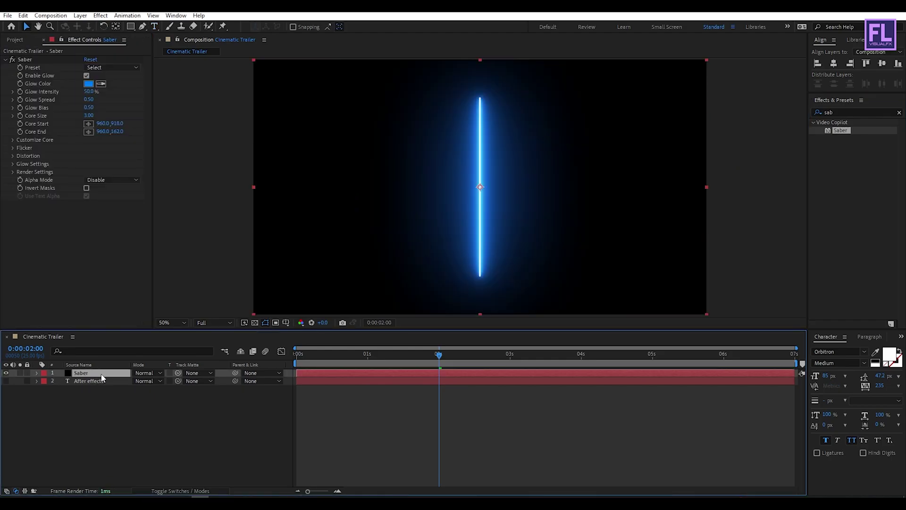
- Set Glow Intensity 21%, Glow Spread 0.35, Glow Bias 0.30, and shift the glow colour to orange
click(89, 94)
text(21)
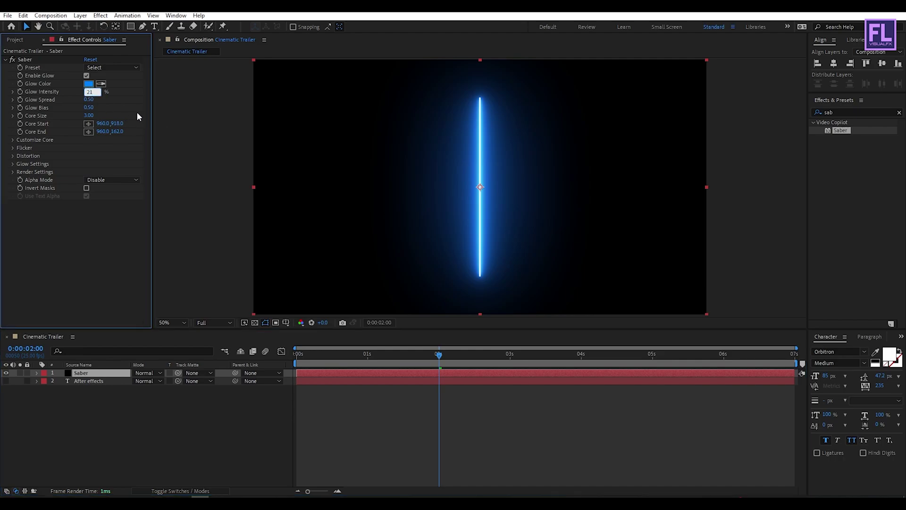
key(Return)
drag(87, 101, 85, 103)
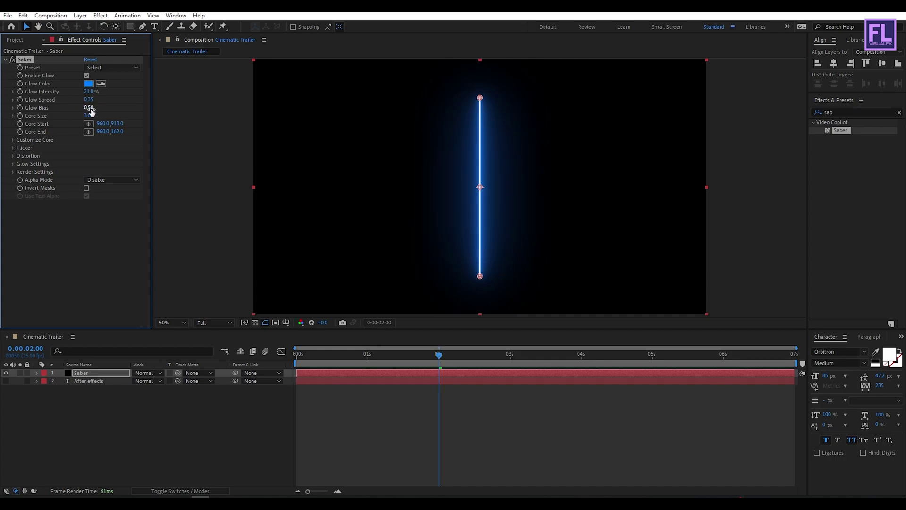
drag(91, 111, 84, 111)
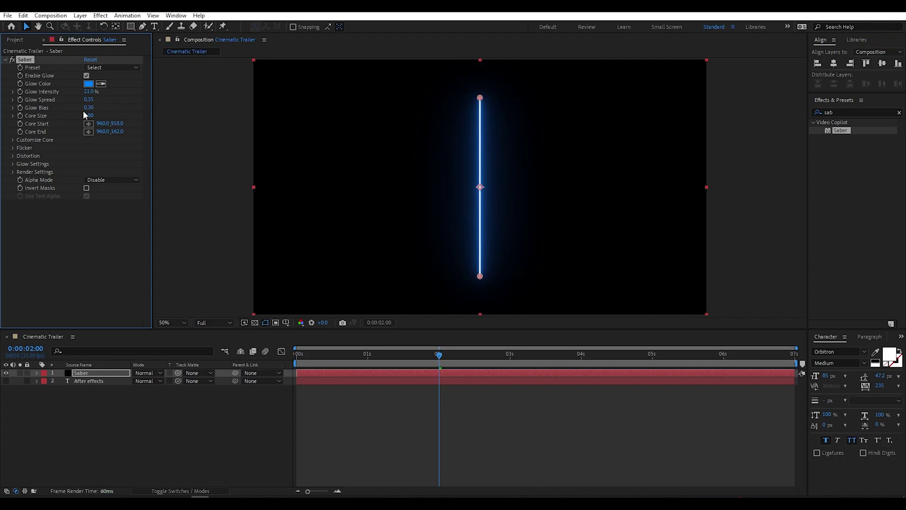
click(89, 83)
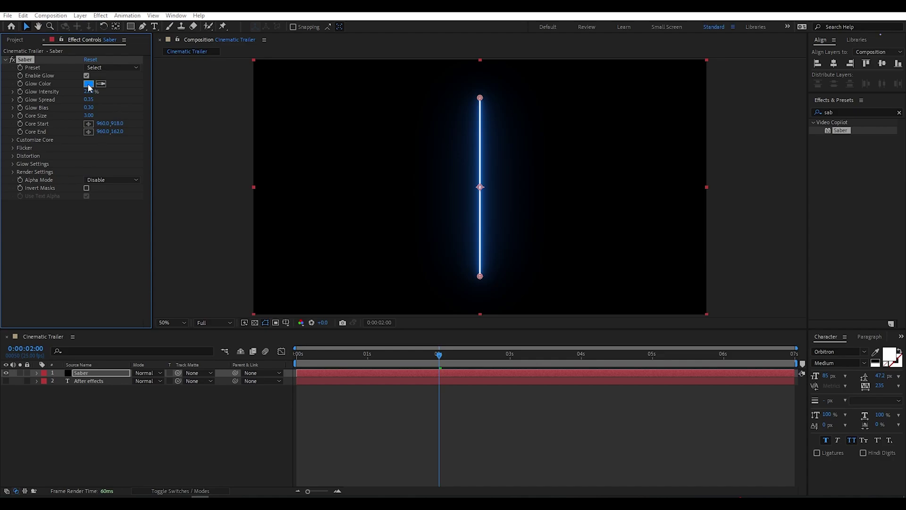
drag(621, 171, 699, 156)
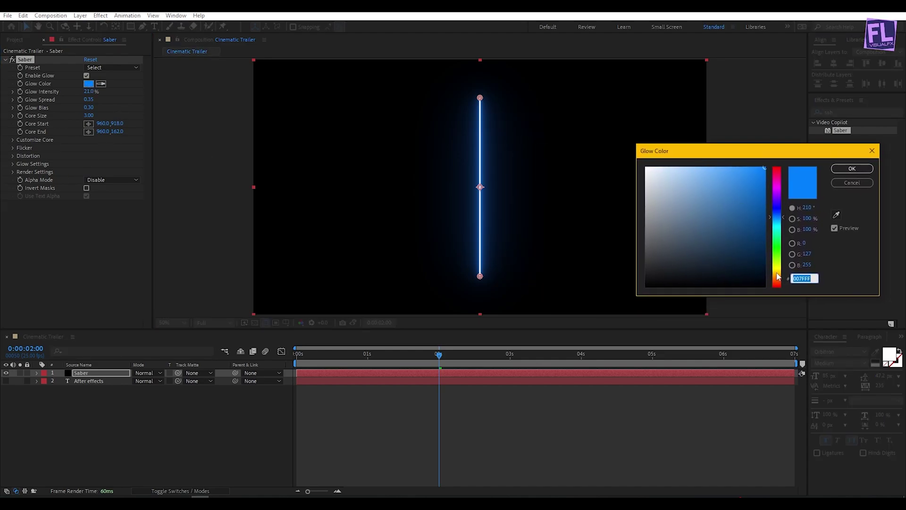
drag(779, 217, 783, 280)
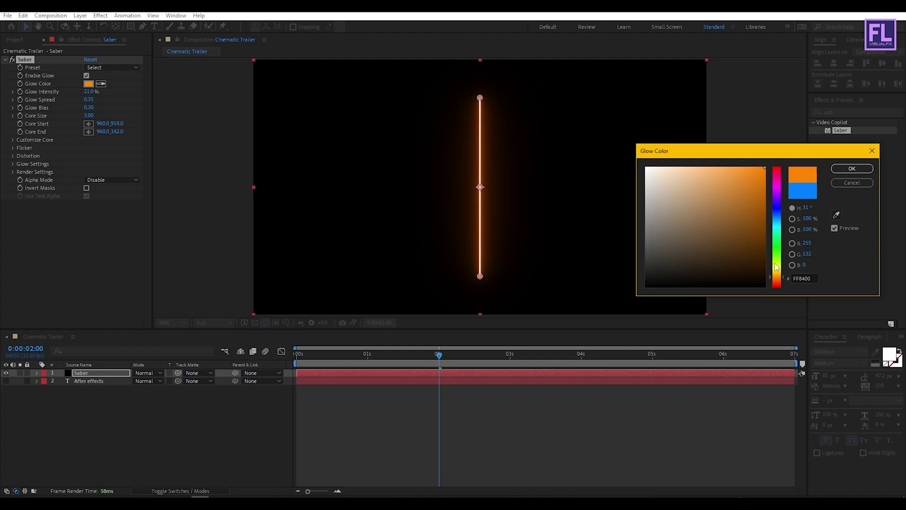
- Confirm a lighter orange glow and set the core type to the 'After effects' text layer
click(738, 167)
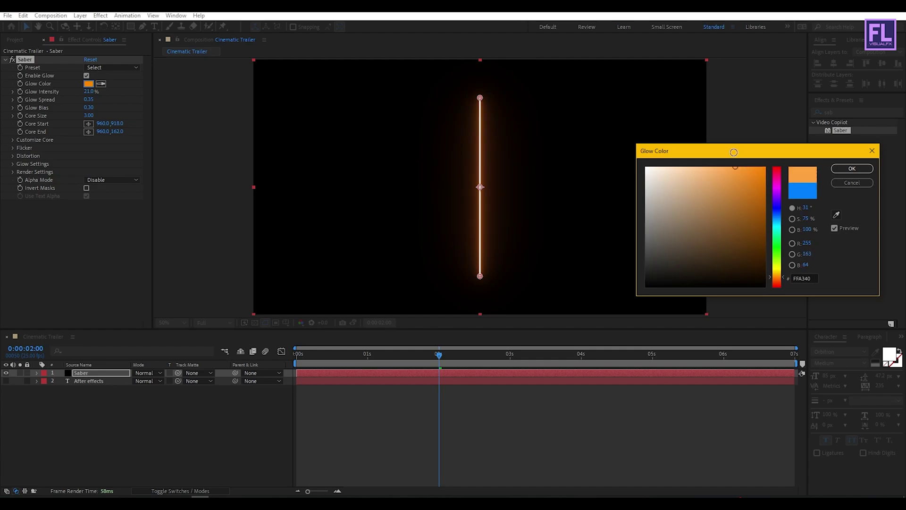
click(852, 169)
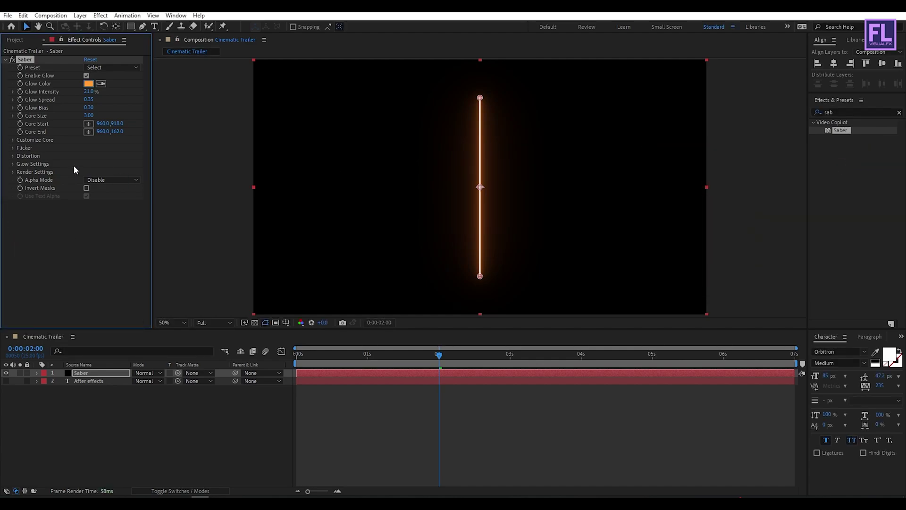
click(12, 139)
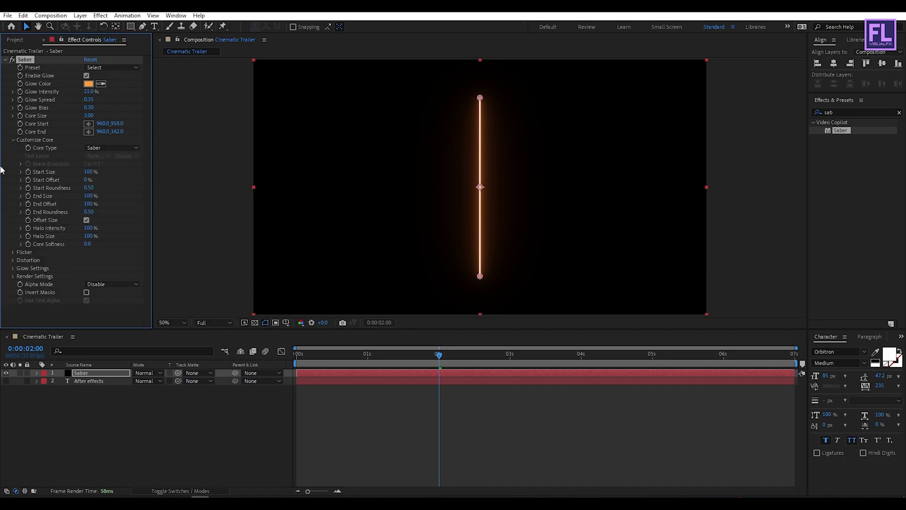
click(104, 150)
click(121, 179)
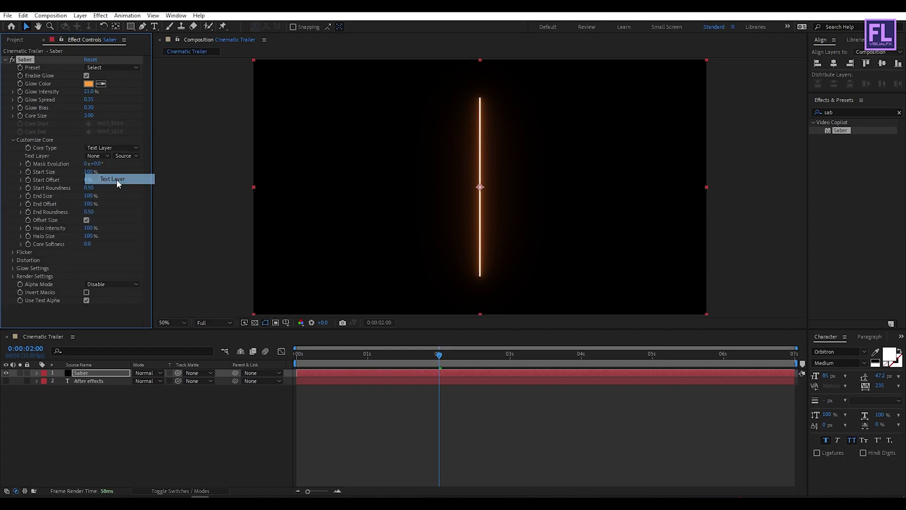
click(97, 156)
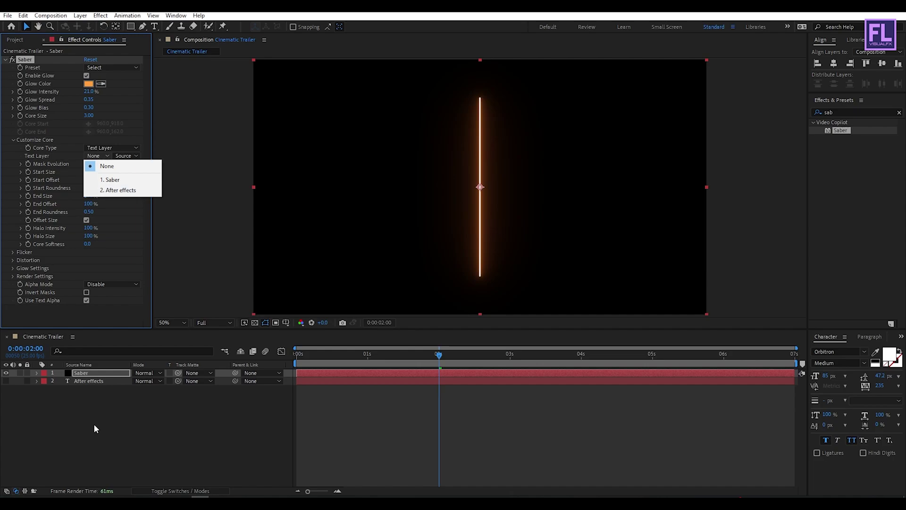
click(132, 191)
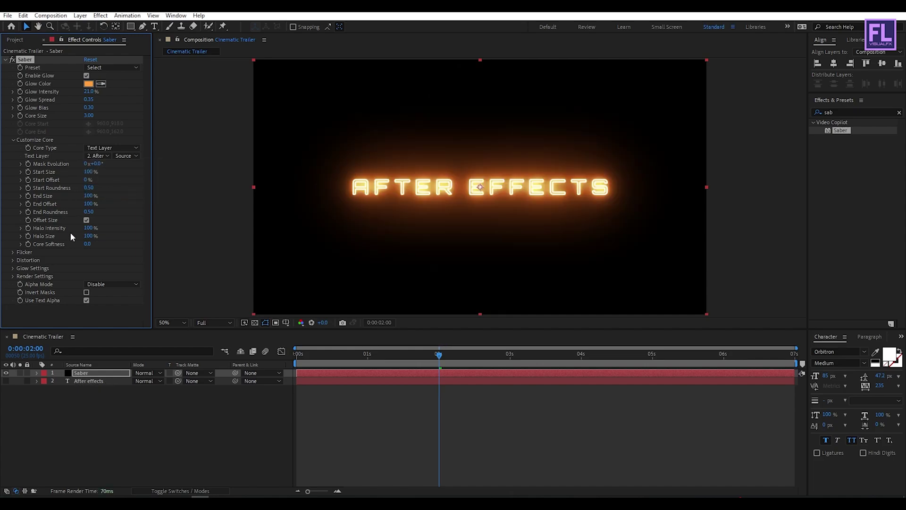
- Taper End Size to 0%, set Halo Intensity 150% and Core Softness 2
drag(90, 195, 1, 203)
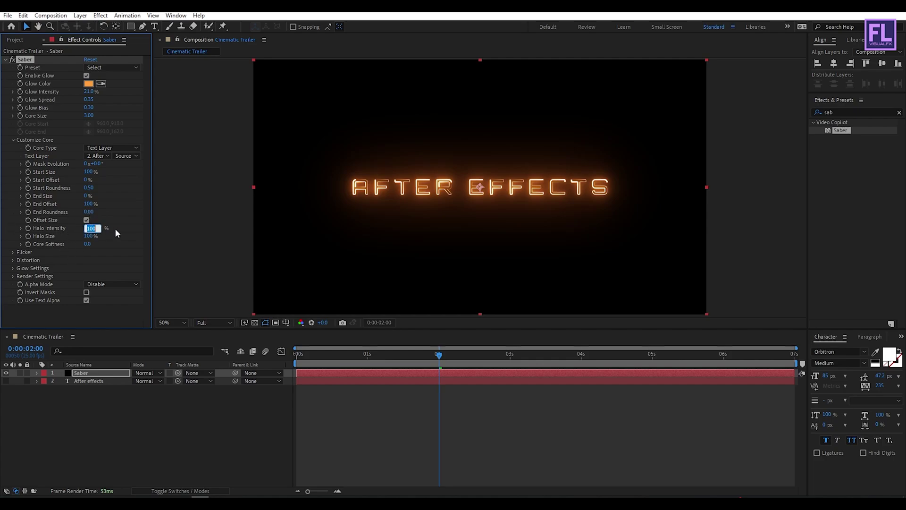
text(0)
key(Return)
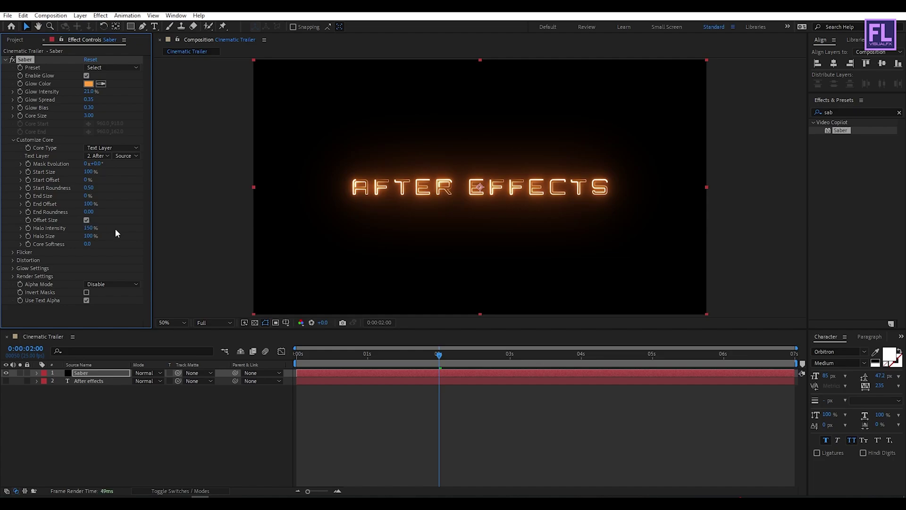
click(87, 244)
text(2)
key(Return)
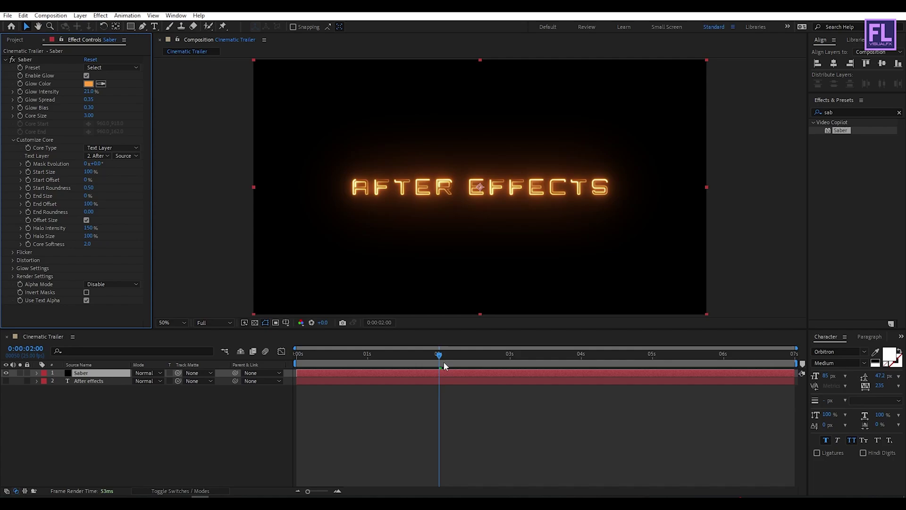
- Keyframe Start Offset from 100% at 0 s to 0% at 3 s
drag(439, 354, 198, 360)
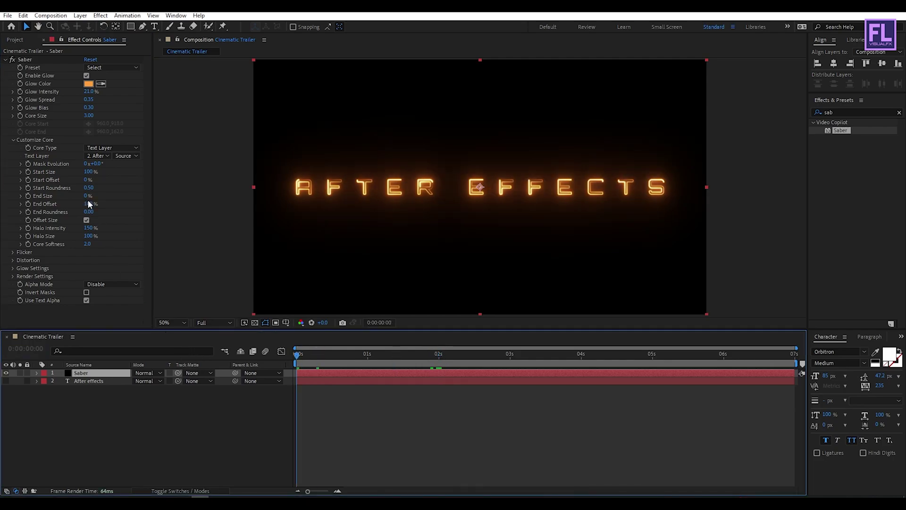
click(28, 180)
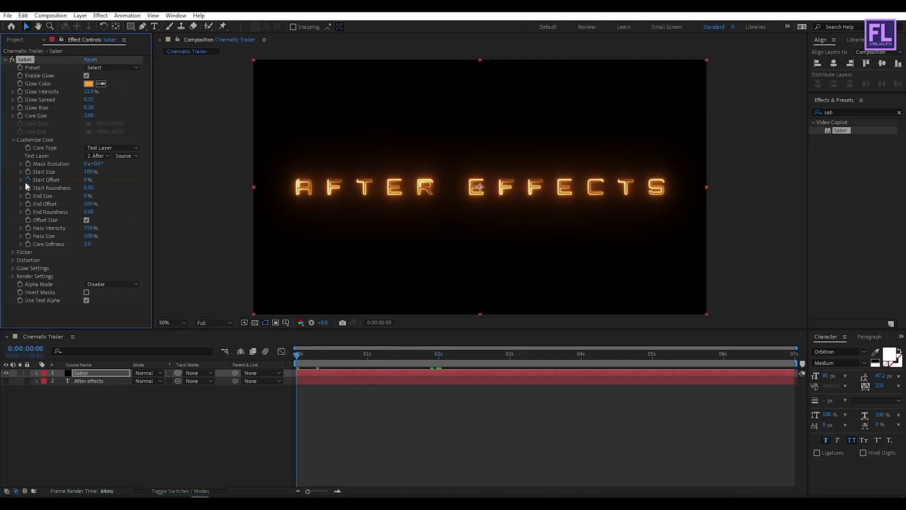
drag(87, 180, 147, 179)
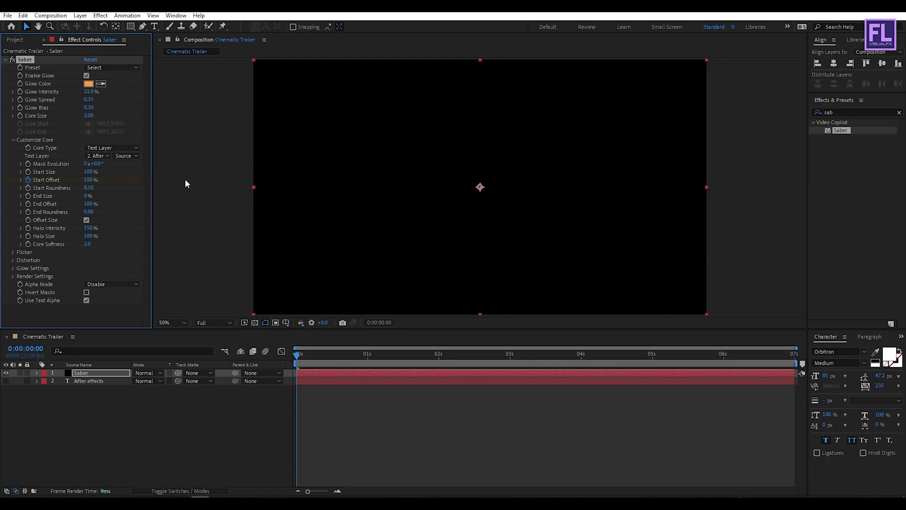
drag(296, 354, 512, 363)
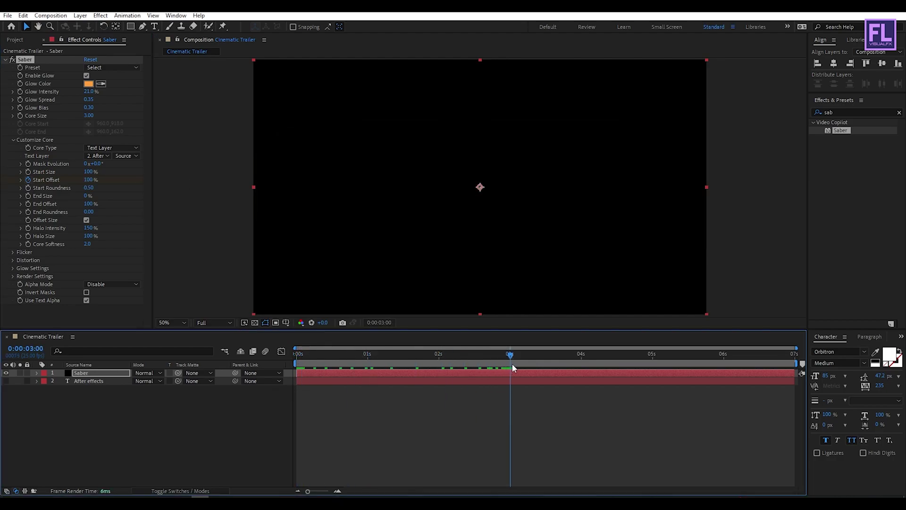
drag(89, 184, 1, 189)
- Reshape the Start Offset speed graph so the draw-on starts fast and eases out
click(112, 372)
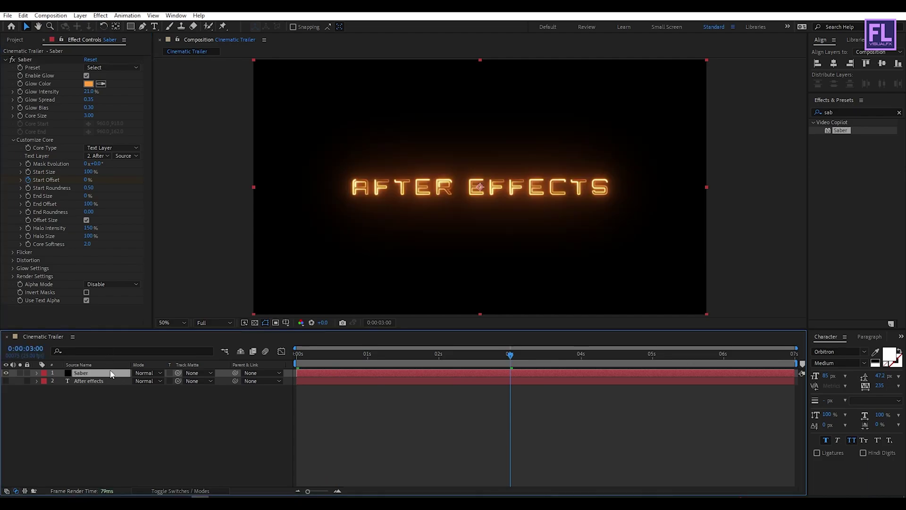
key(u)
drag(531, 381, 287, 406)
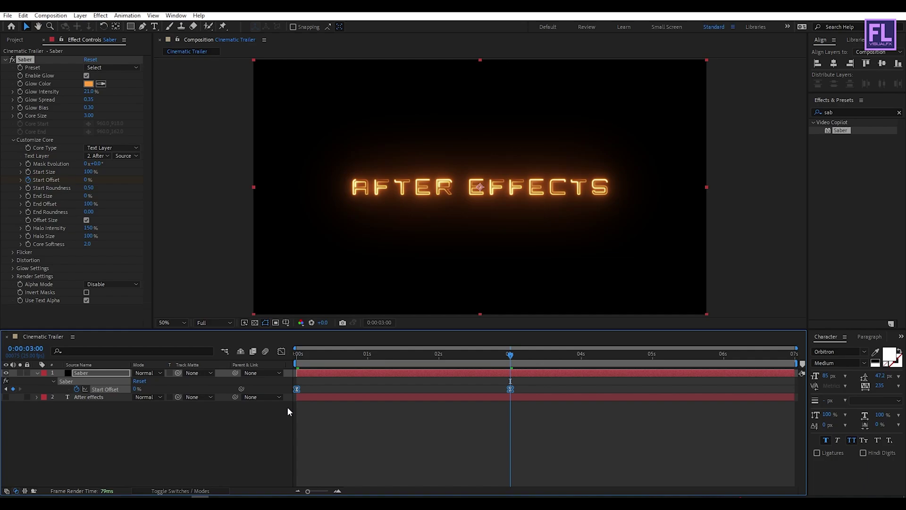
click(281, 353)
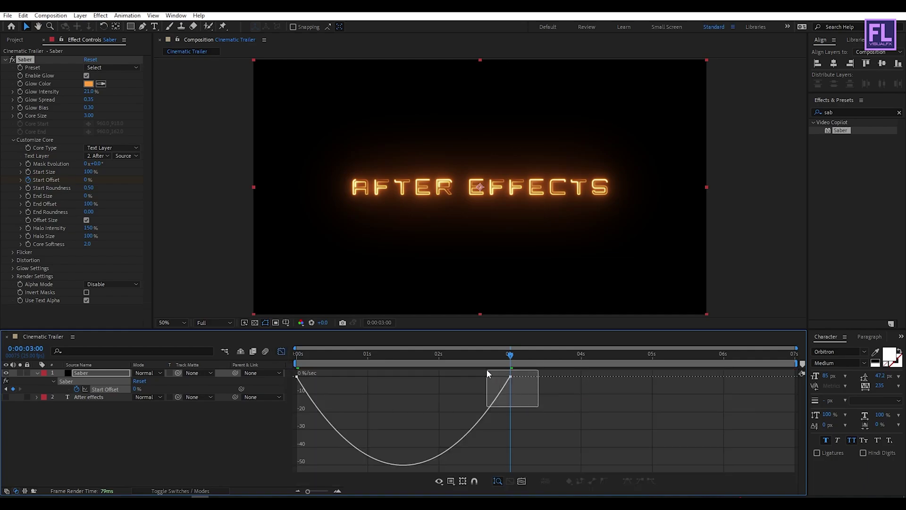
drag(487, 372, 414, 376)
mouse_move(303, 376)
mouse_down()
mouse_move(342, 380)
mouse_move(298, 376)
mouse_up()
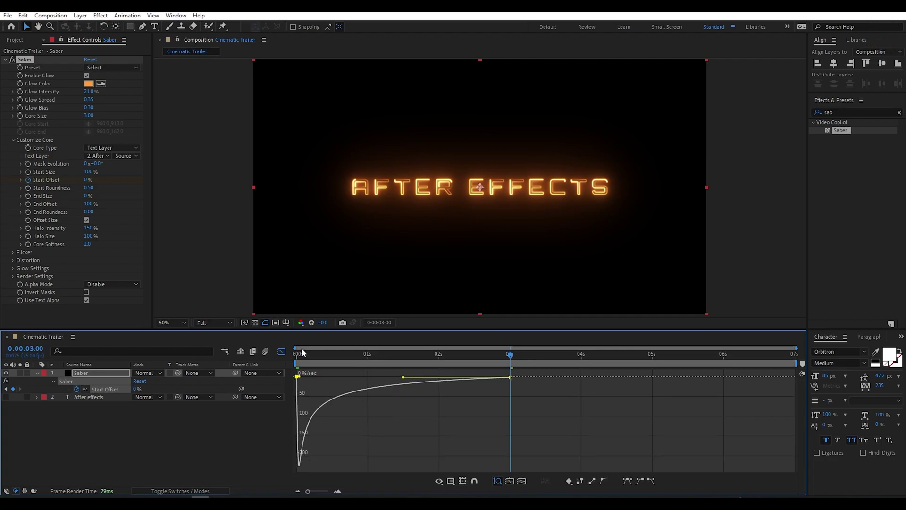
- Preview and scrub the saber draw-on animation from the start
key(Home)
click(281, 352)
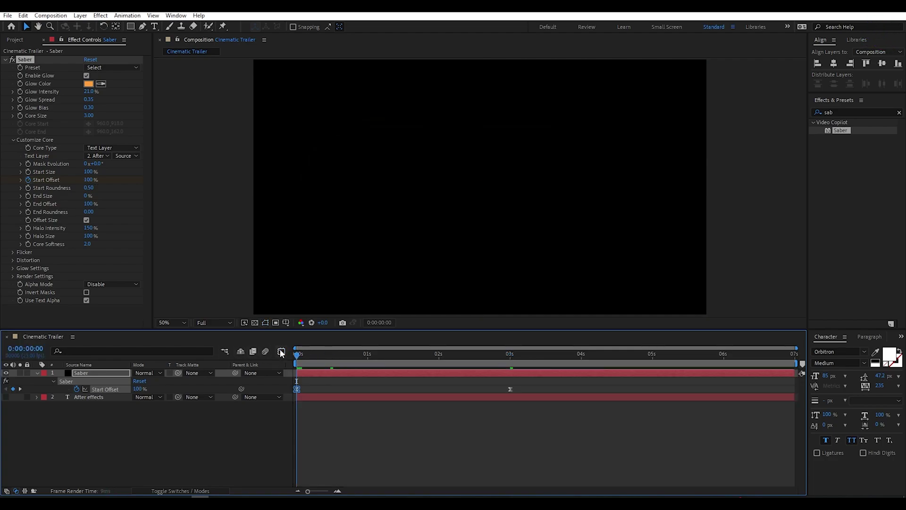
key(space)
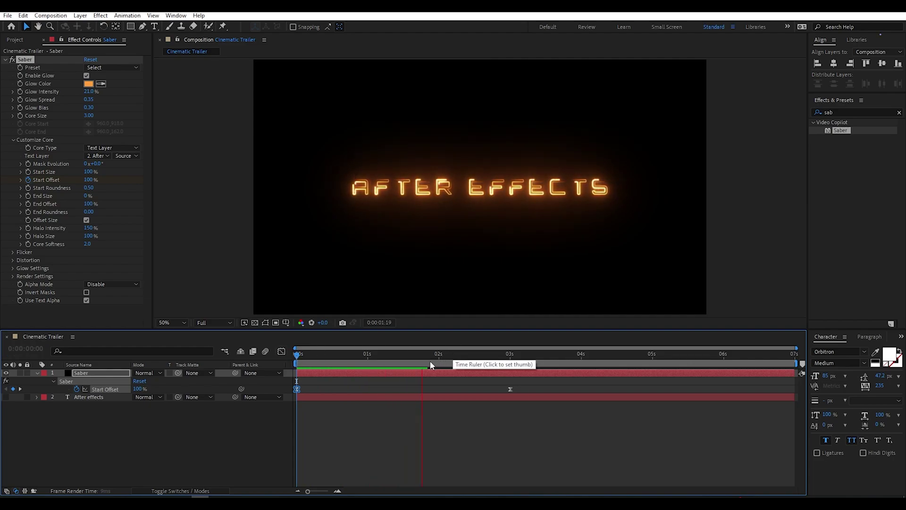
key(space)
key(space)
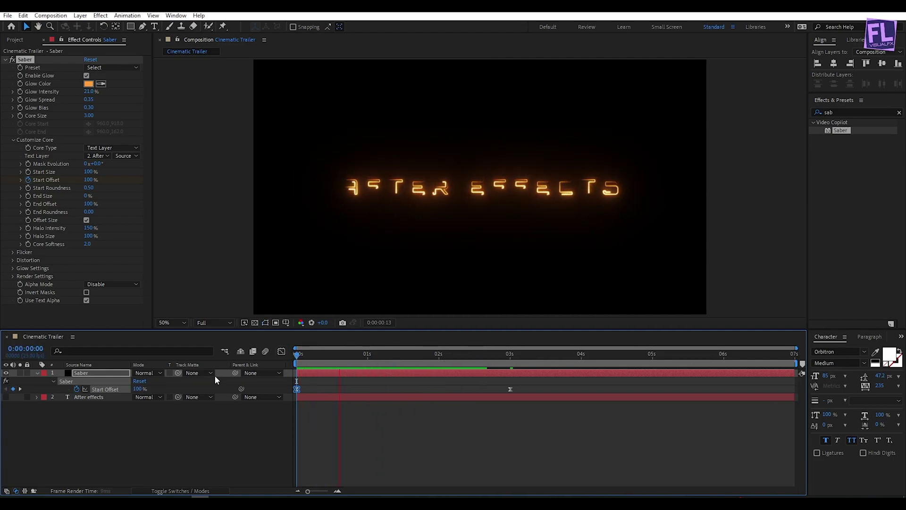
mouse_move(389, 349)
mouse_down()
mouse_move(508, 359)
mouse_move(398, 358)
mouse_move(535, 359)
mouse_move(399, 361)
mouse_up()
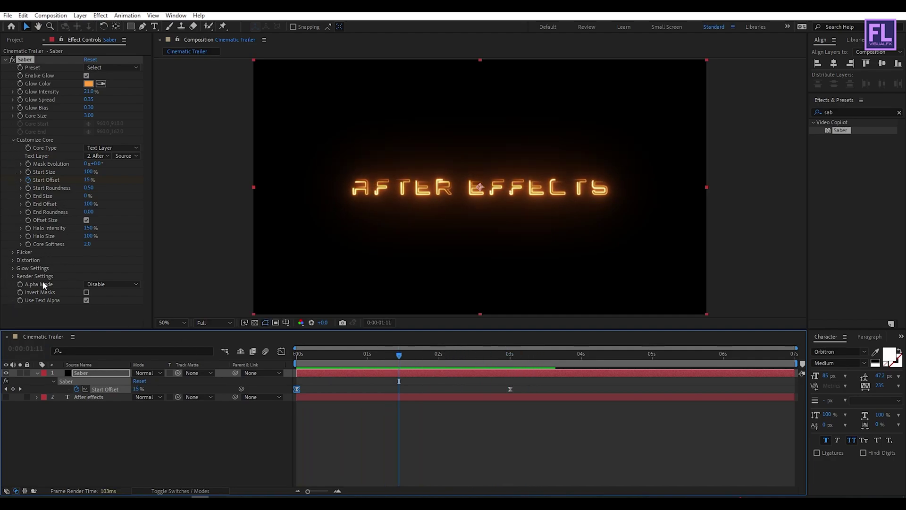
- Set the Saber Render Settings Composite Settings to Transparent
click(13, 276)
scroll(38, 311, down, 3)
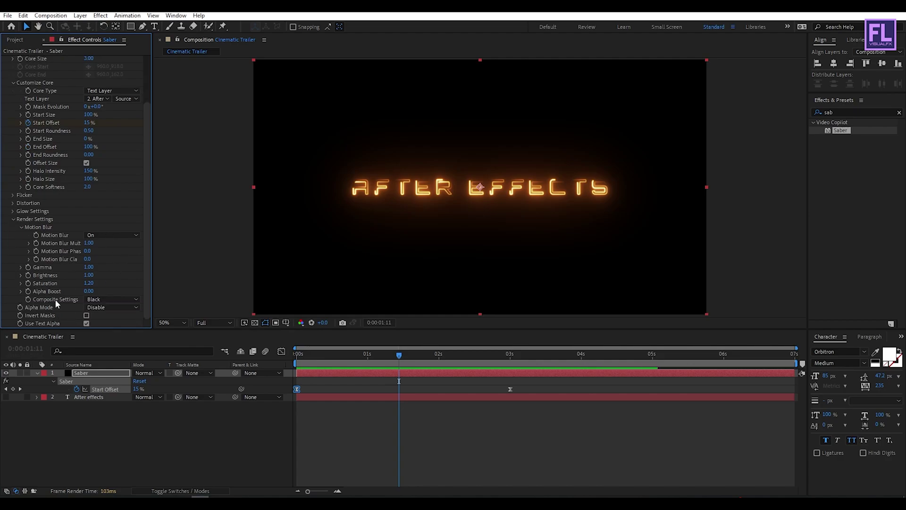
click(109, 299)
click(113, 307)
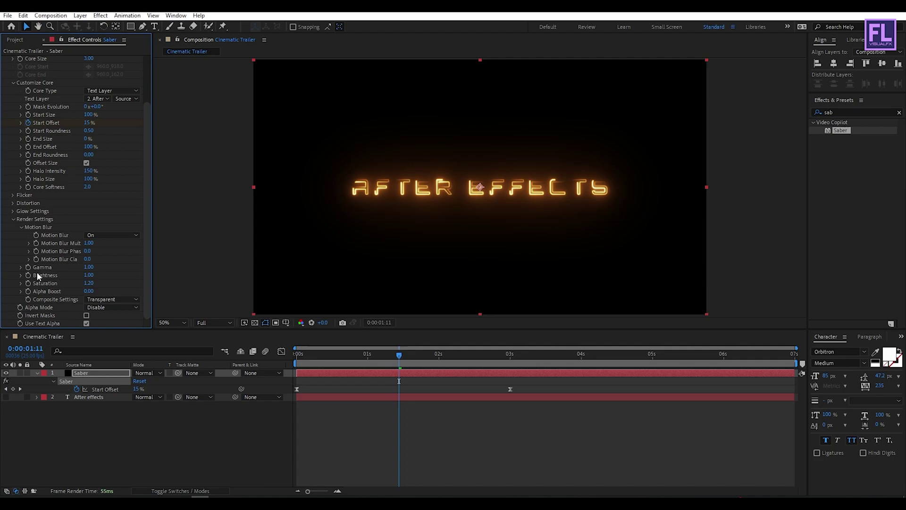
mouse_move(402, 356)
mouse_down()
mouse_move(320, 355)
mouse_move(408, 361)
mouse_up()
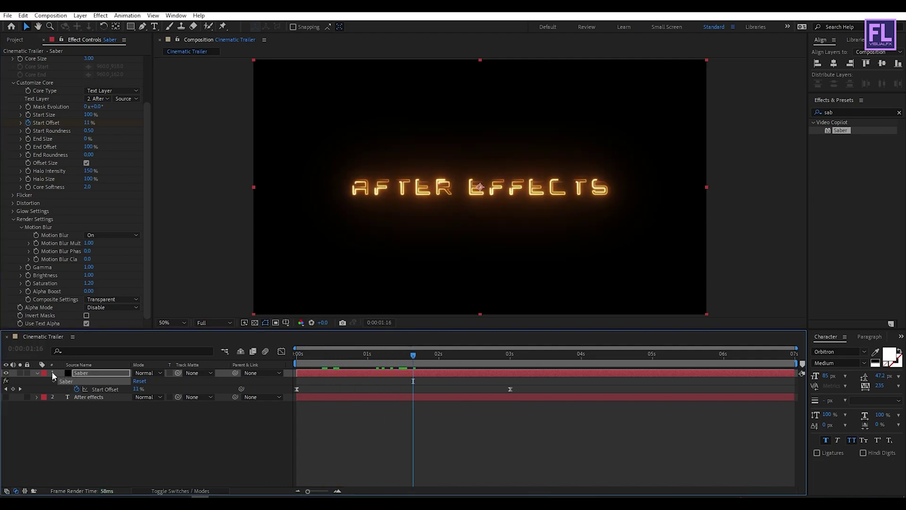
click(37, 372)
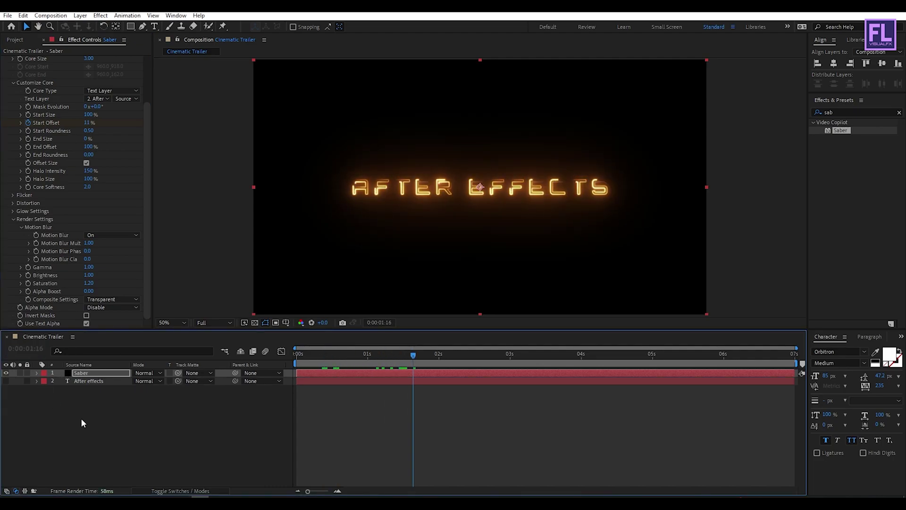
- Add a Camera 1 layer with default 50mm settings
right_click(70, 421)
mouse_move(135, 315)
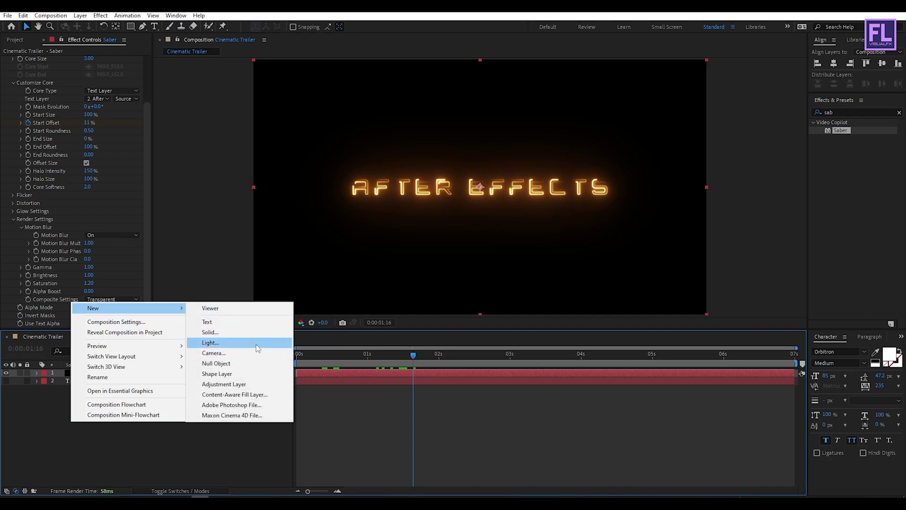
click(213, 353)
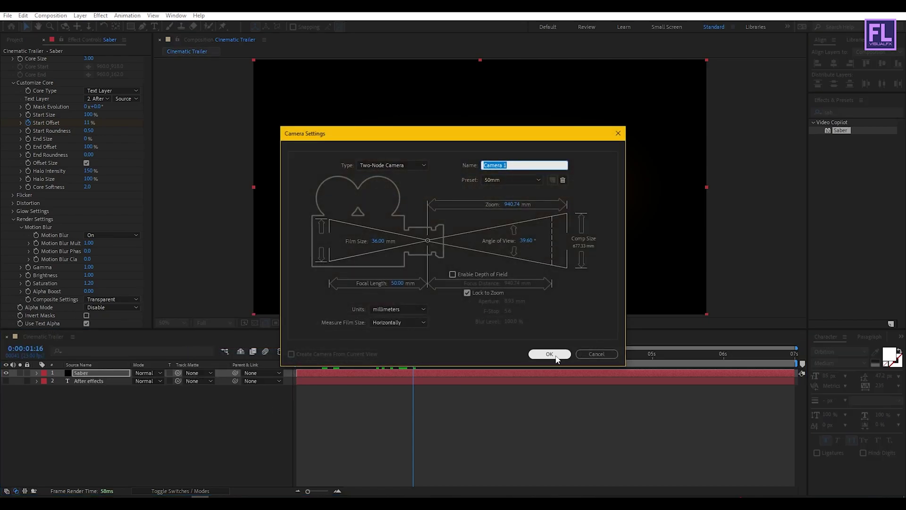
click(548, 354)
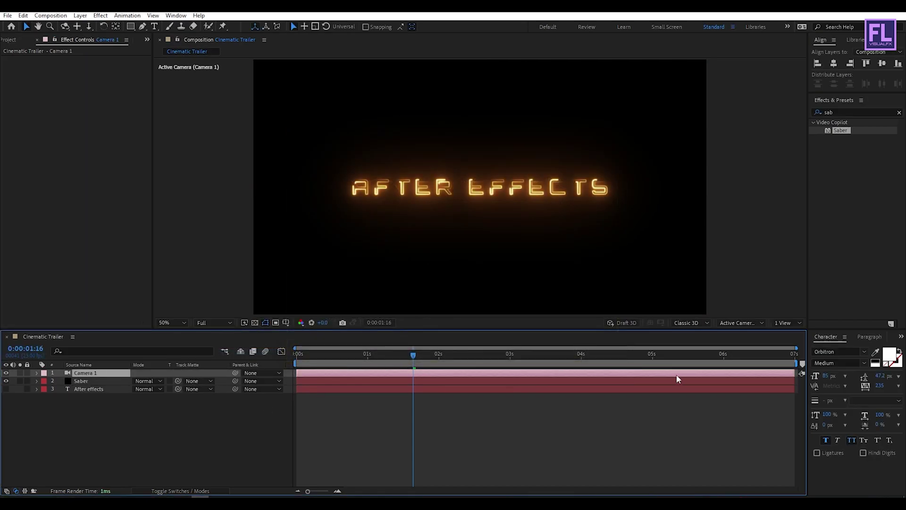
- Turn on the 3D switch for the Saber layer
click(93, 381)
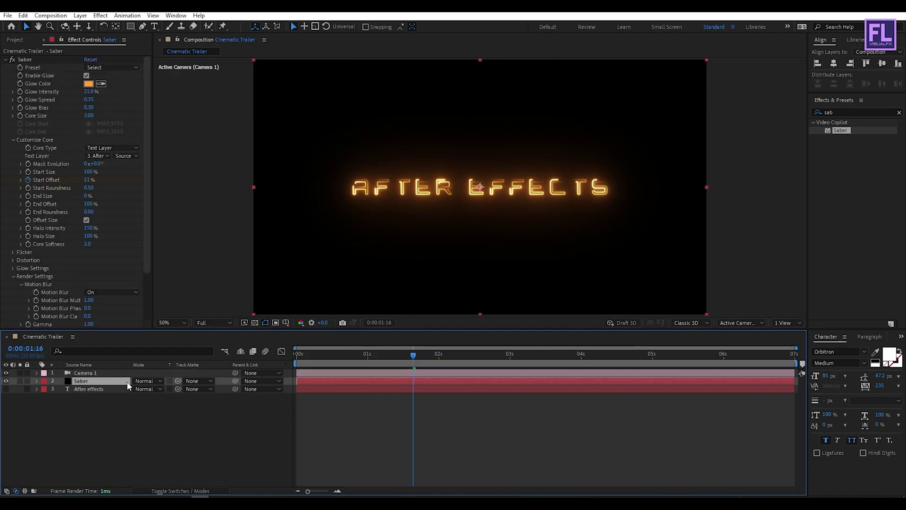
click(186, 489)
click(185, 380)
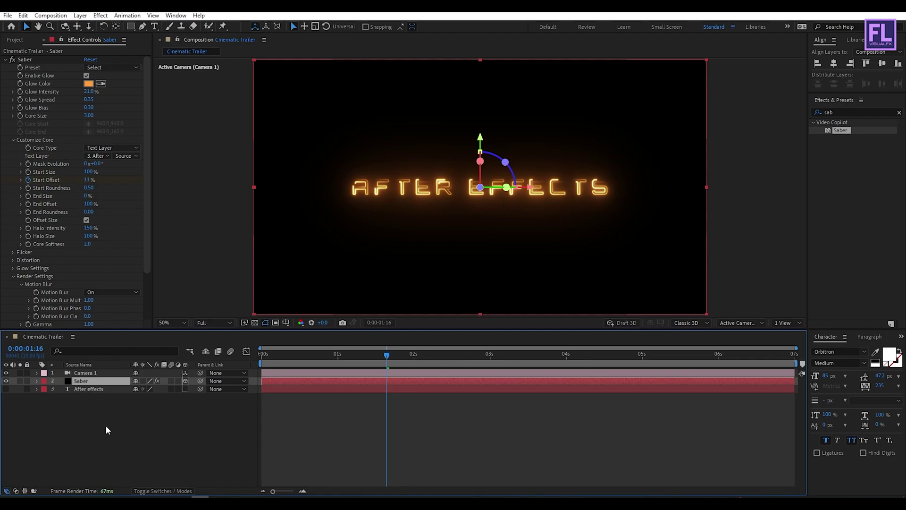
- Add a 3D Null 1 layer and parent Camera 1 to it
right_click(86, 423)
mouse_move(118, 311)
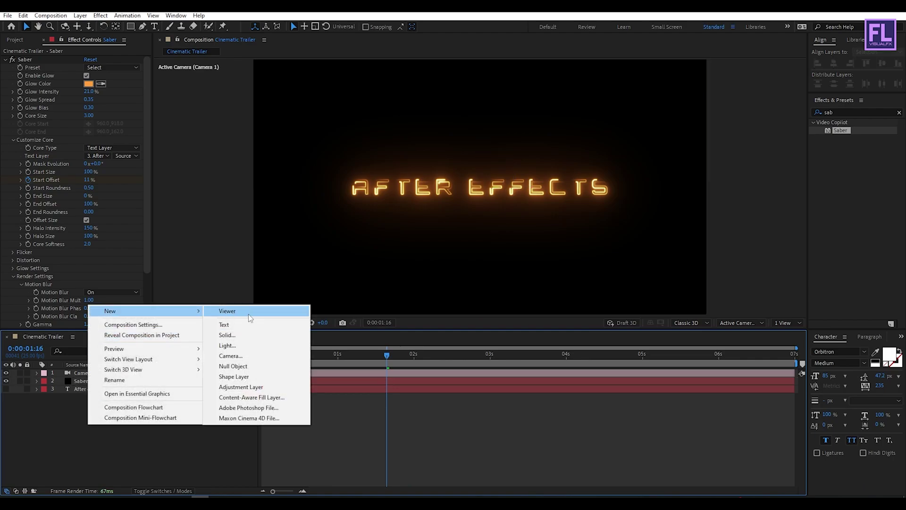
click(250, 366)
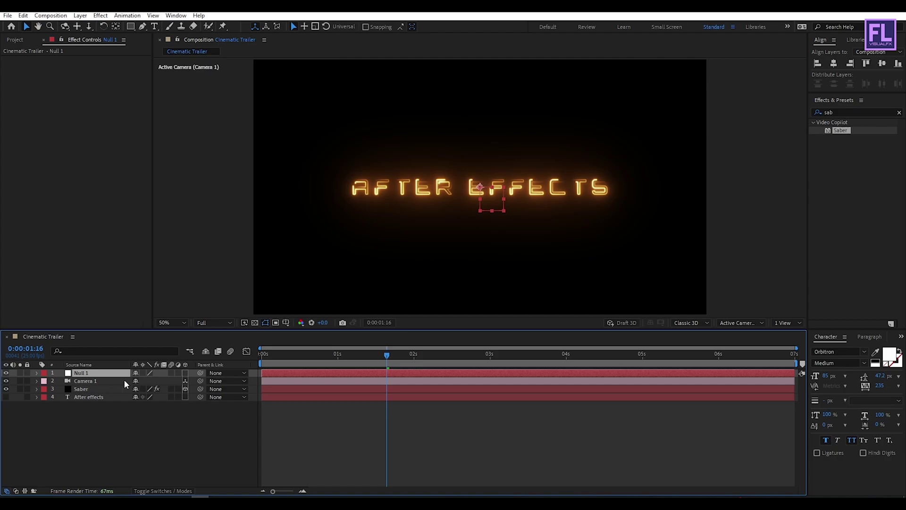
click(184, 372)
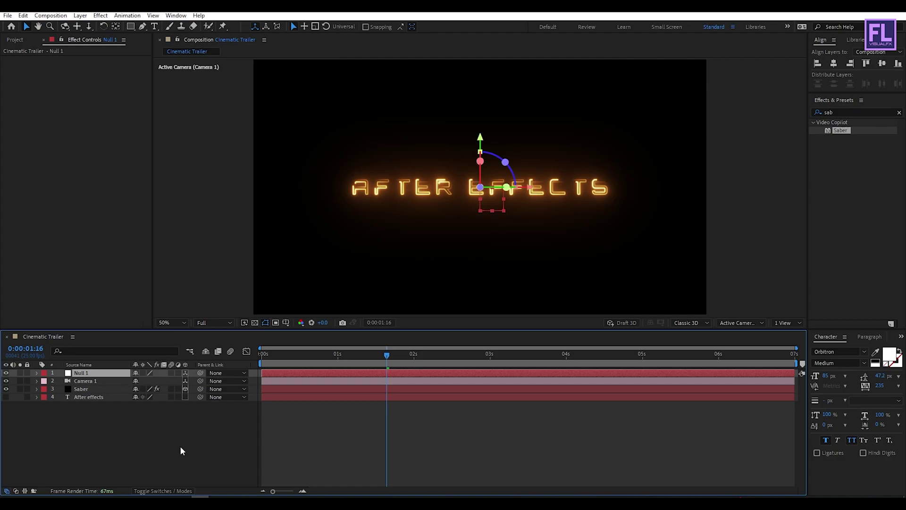
click(94, 381)
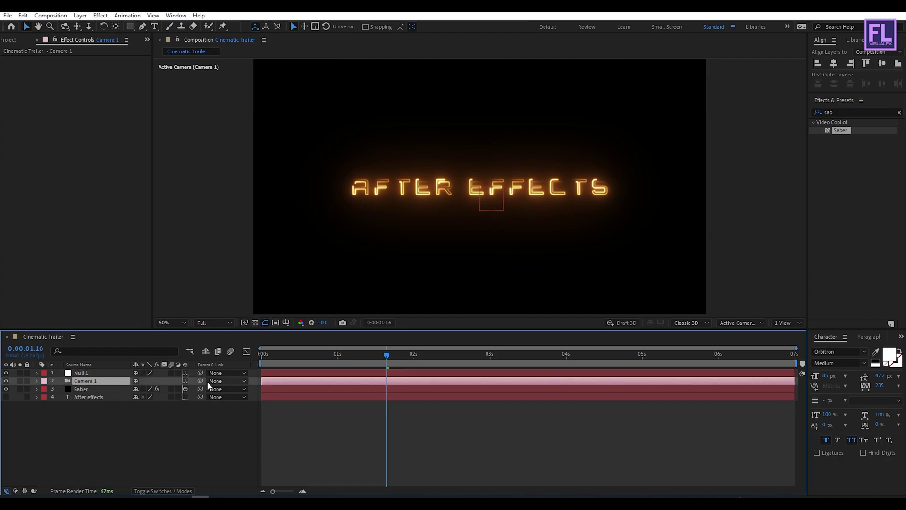
drag(200, 381, 83, 374)
- Keyframe Null 1's Position Z from -921 at 0 s to 316 at 1:05
click(83, 373)
drag(328, 356, 214, 361)
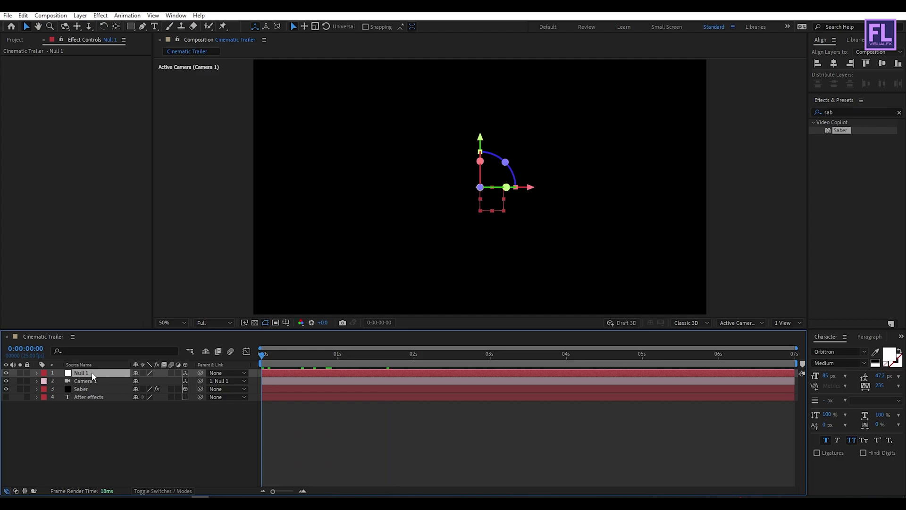
key(p)
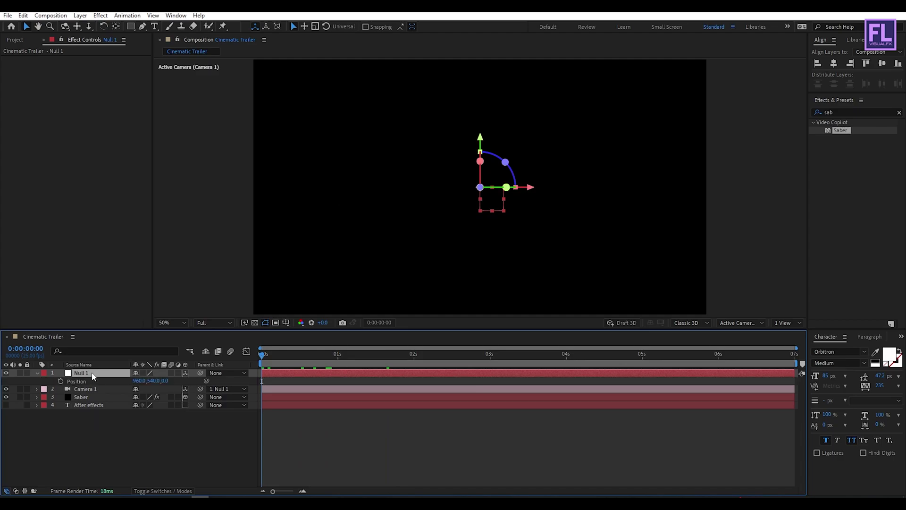
click(61, 380)
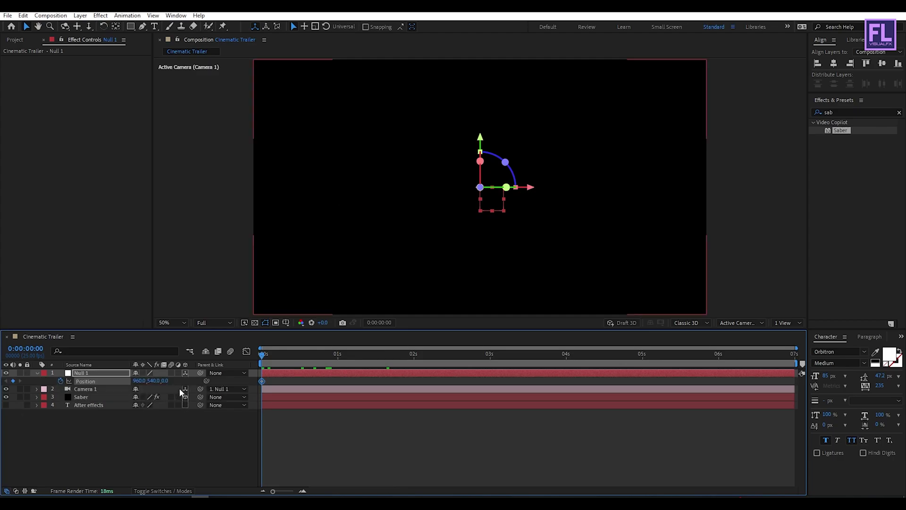
drag(165, 380, 577, 355)
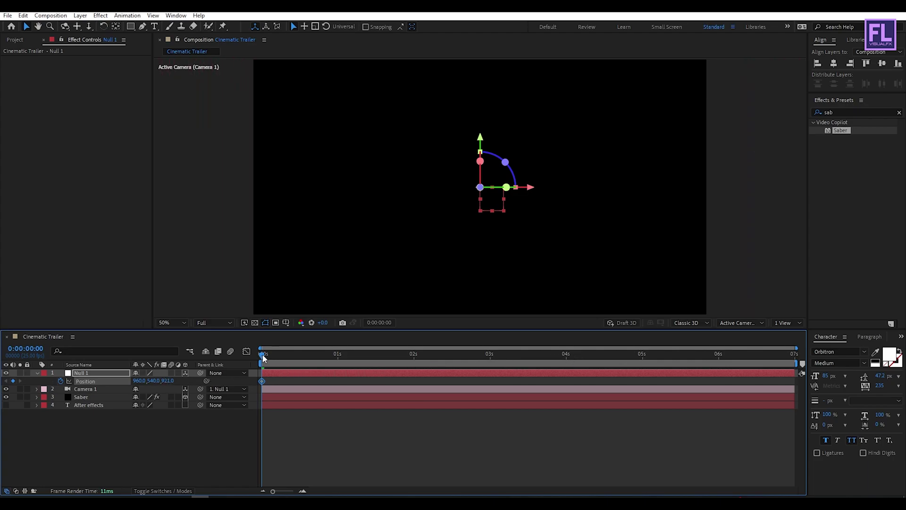
mouse_move(263, 358)
mouse_down()
mouse_move(415, 356)
mouse_move(318, 366)
mouse_move(376, 365)
mouse_move(330, 367)
mouse_move(352, 365)
mouse_up()
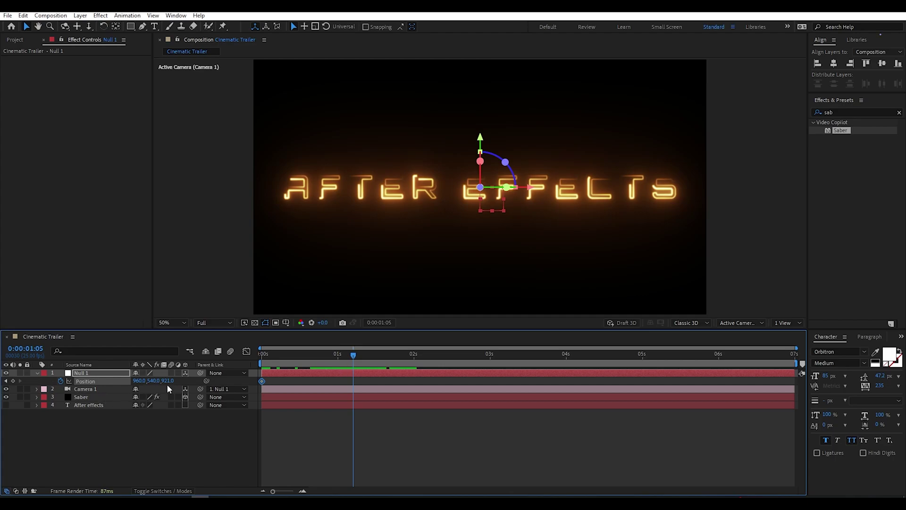
drag(171, 383, 52, 397)
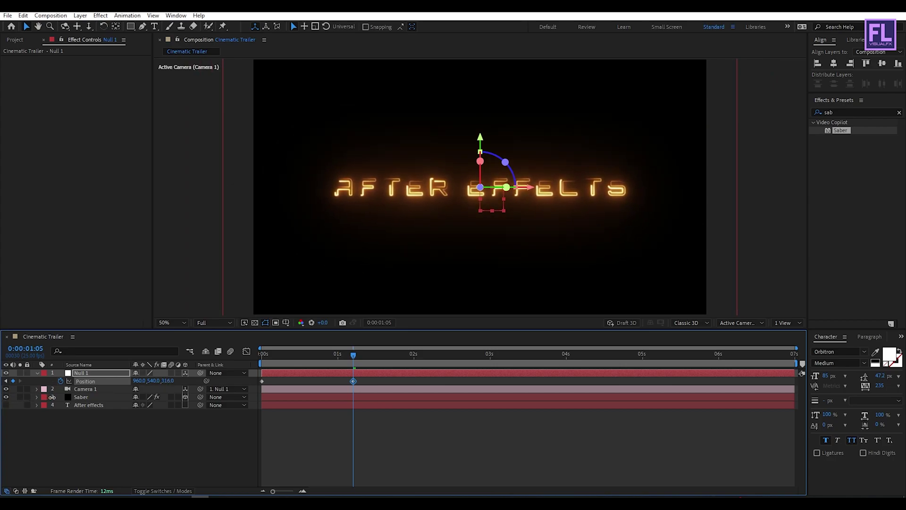
- Ease the second Position keyframe in the speed graph so the camera settles, then preview
drag(376, 378, 215, 398)
click(247, 352)
drag(395, 378, 265, 406)
click(274, 467)
key(Home)
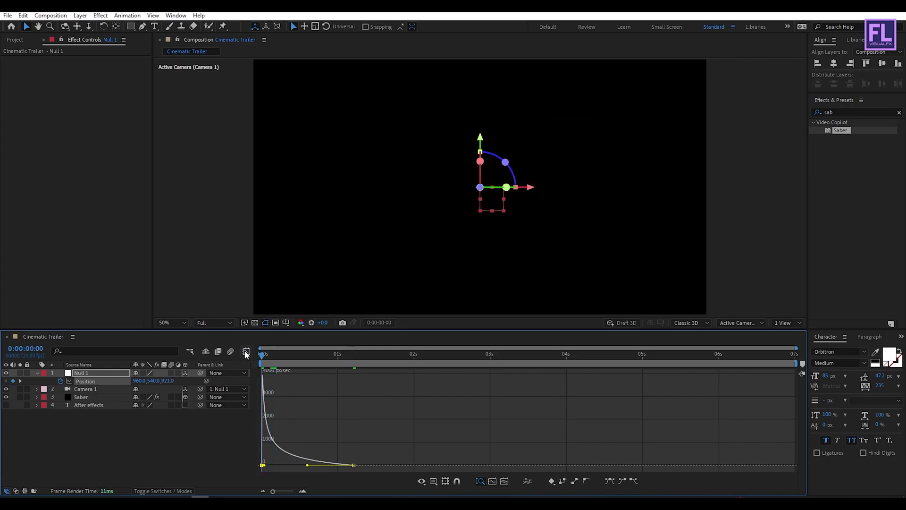
click(247, 352)
key(space)
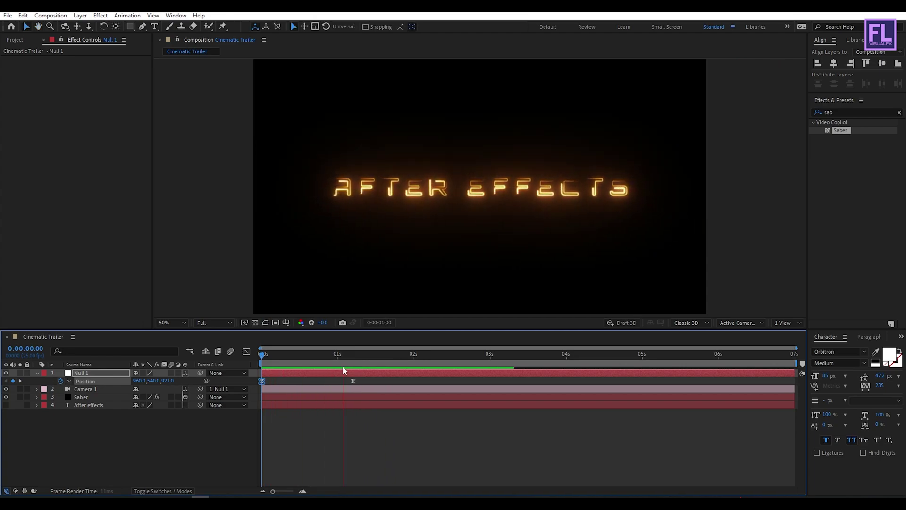
drag(349, 360, 284, 364)
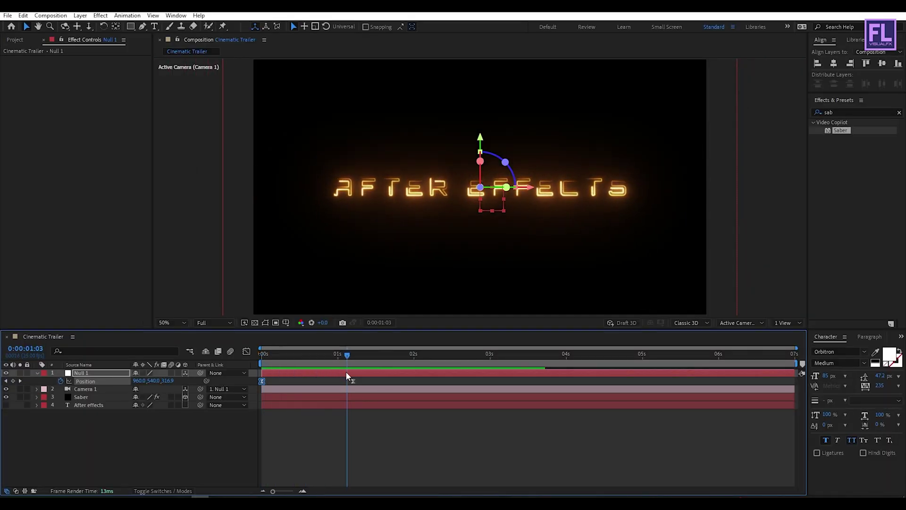
- Keyframe Camera 1's Position at 0:00:00:18 and pull its Z back at the clip's end
click(38, 373)
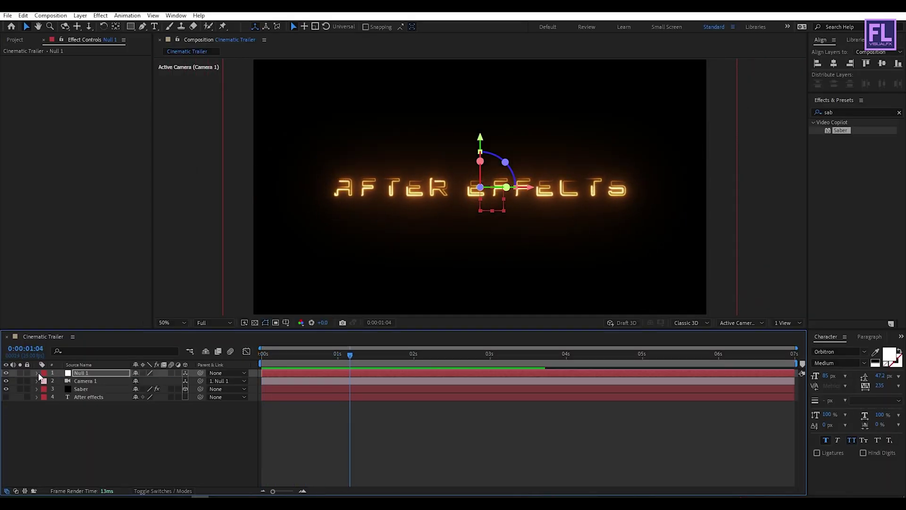
click(94, 381)
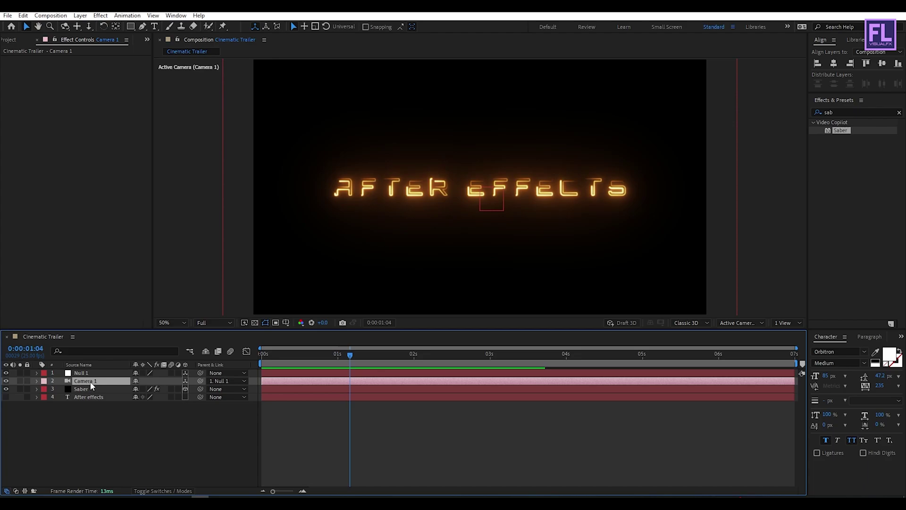
key(p)
drag(346, 359, 792, 355)
click(61, 388)
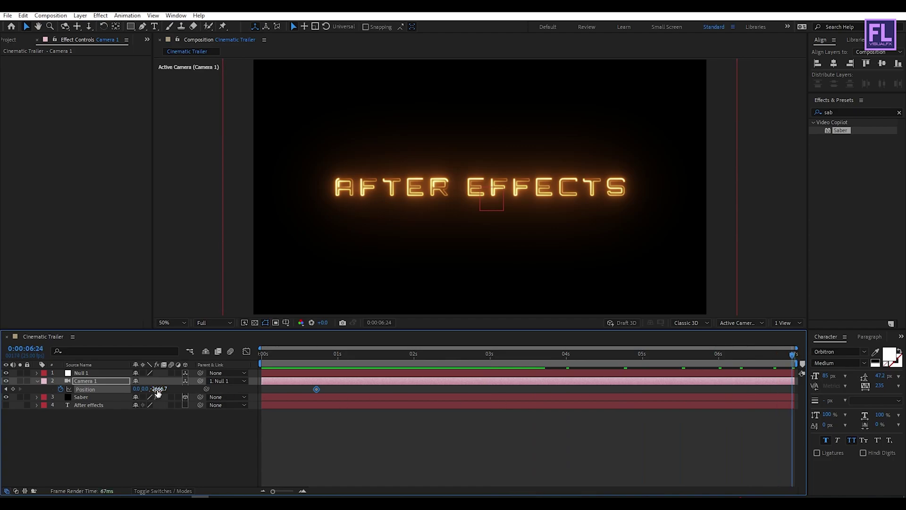
mouse_move(158, 389)
mouse_down()
mouse_move(189, 390)
mouse_move(43, 402)
mouse_move(155, 385)
mouse_move(141, 385)
mouse_move(313, 387)
mouse_move(121, 392)
mouse_move(151, 392)
mouse_up()
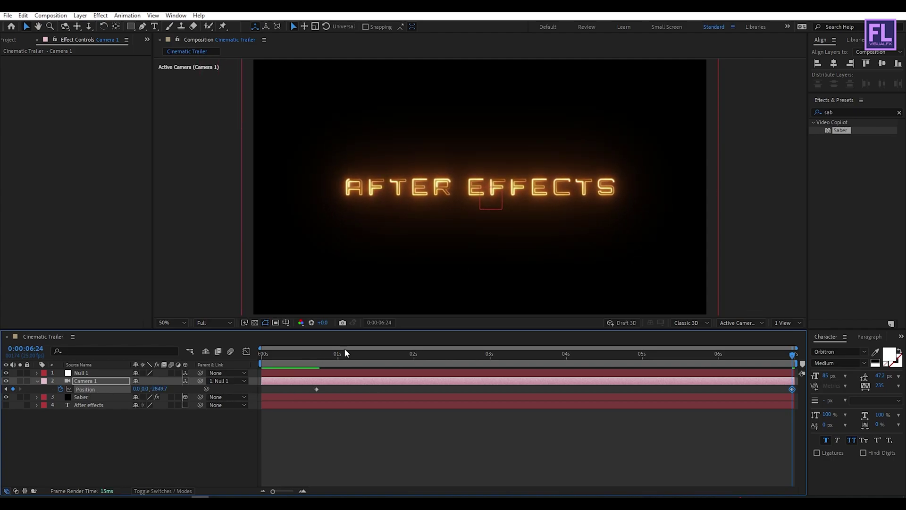
- Fine-tune the camera's final Z distance and preview the slow pull-back from the start
key(space)
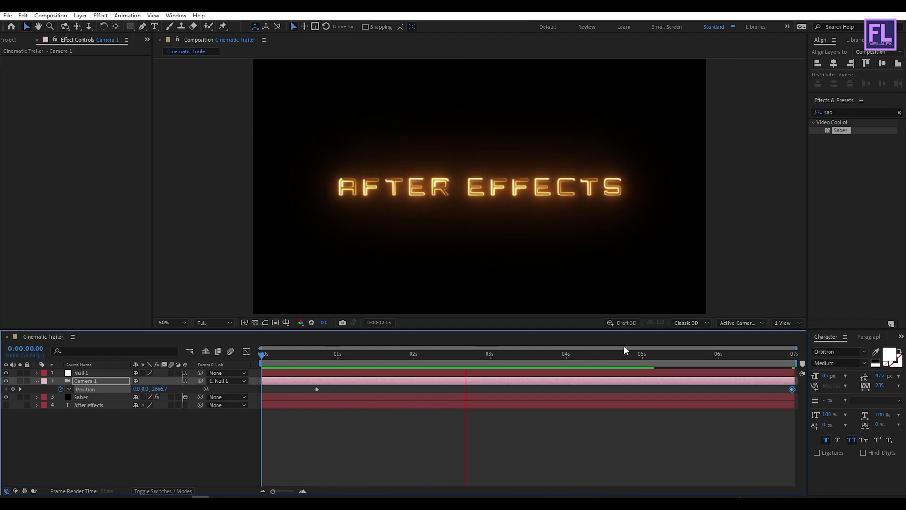
drag(779, 357, 802, 364)
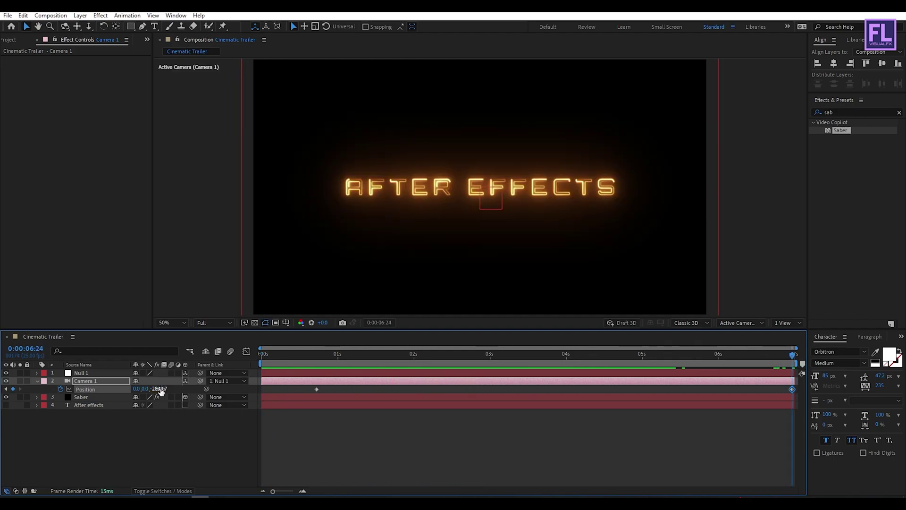
drag(160, 391, 146, 390)
key(Home)
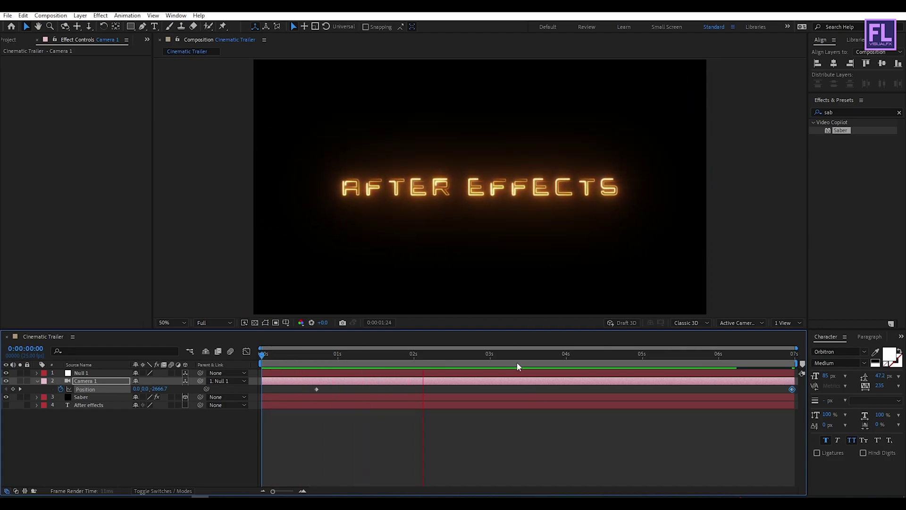
click(564, 354)
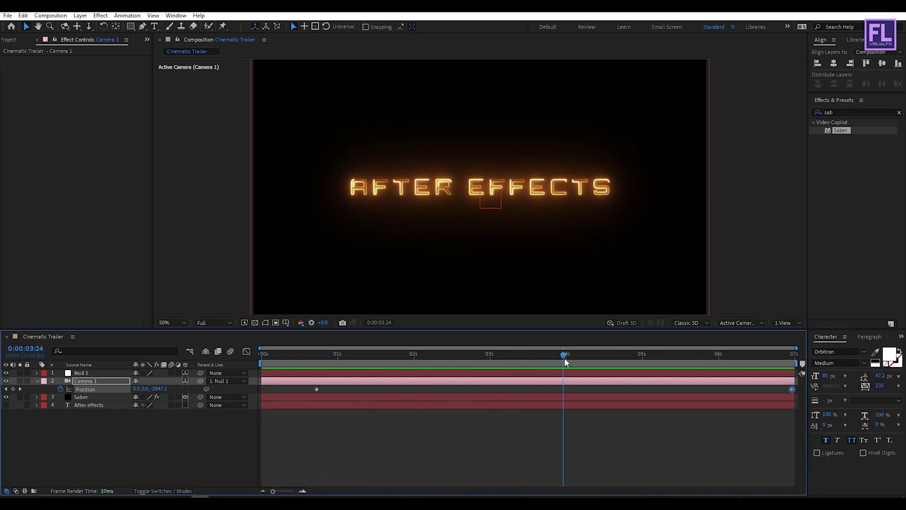
drag(566, 361, 251, 367)
click(472, 355)
click(77, 431)
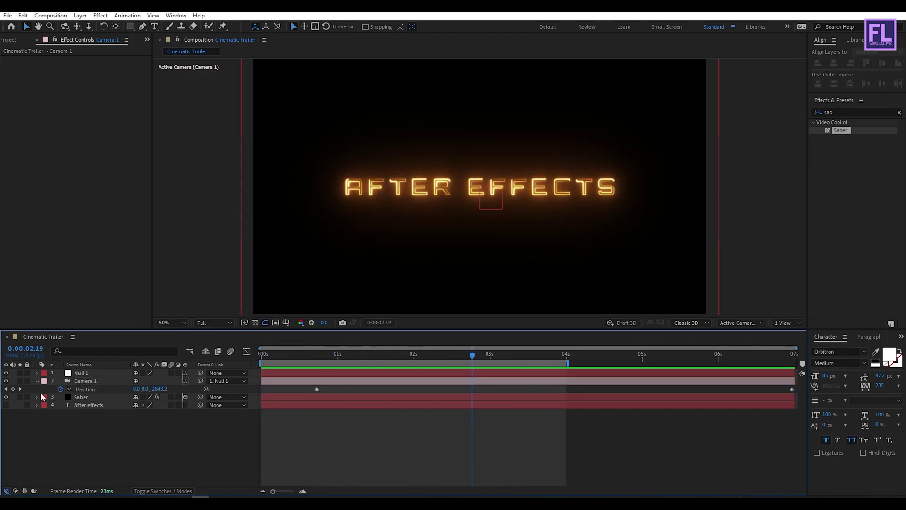
click(36, 381)
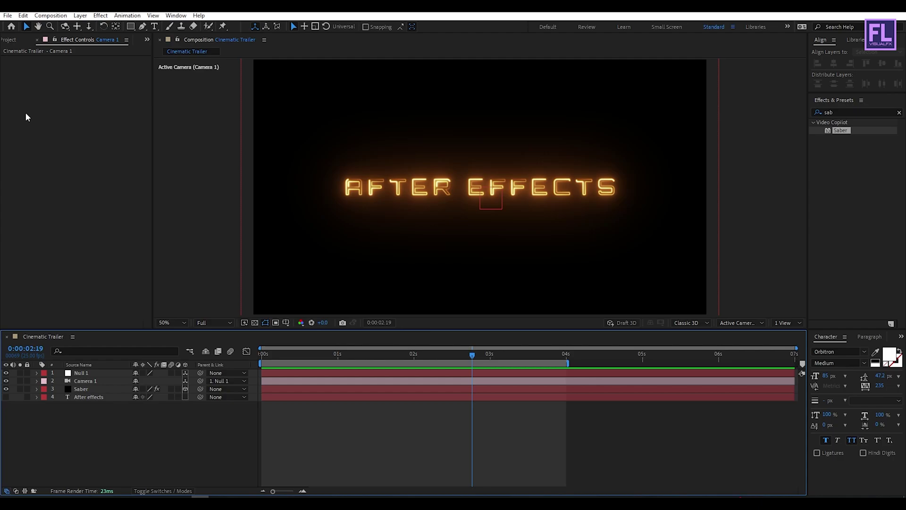
- Import both particle .mov files from the Project File folder into the Project panel
click(10, 41)
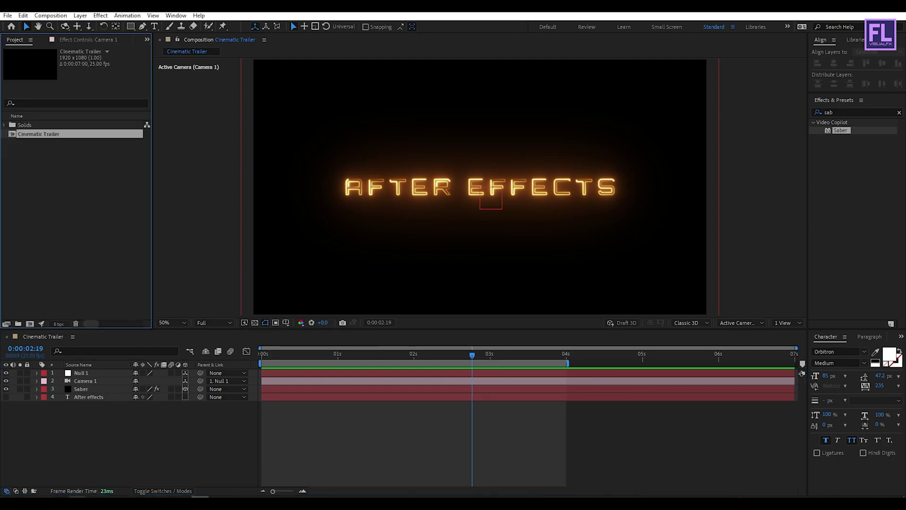
mouse_move(115, 487)
click(141, 439)
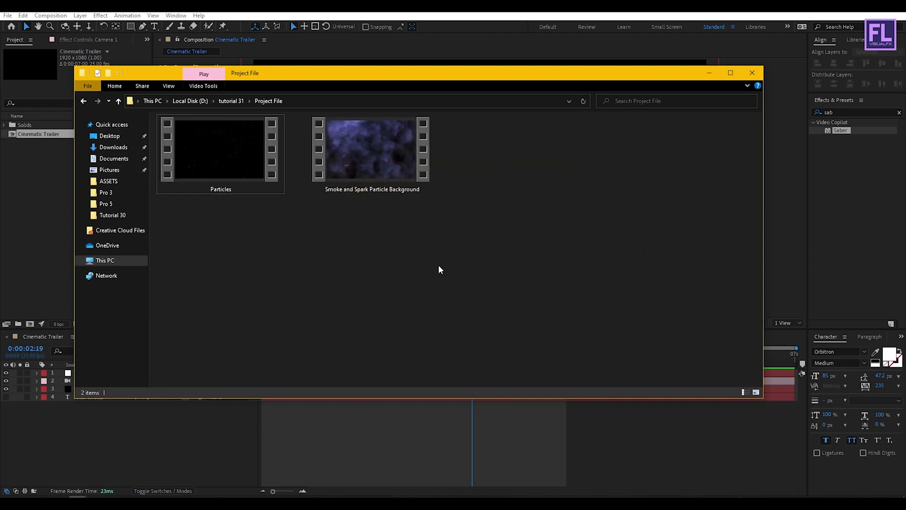
drag(439, 270, 174, 146)
drag(257, 73, 500, 99)
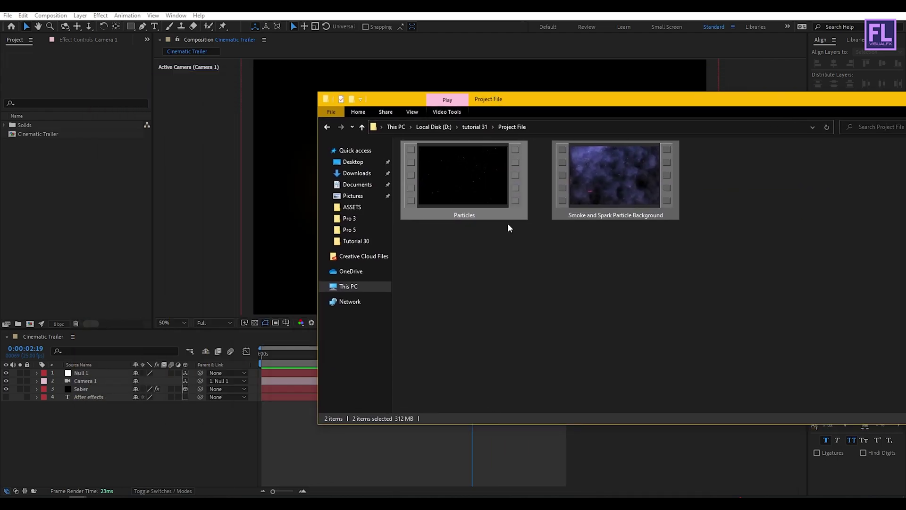
drag(483, 186, 101, 198)
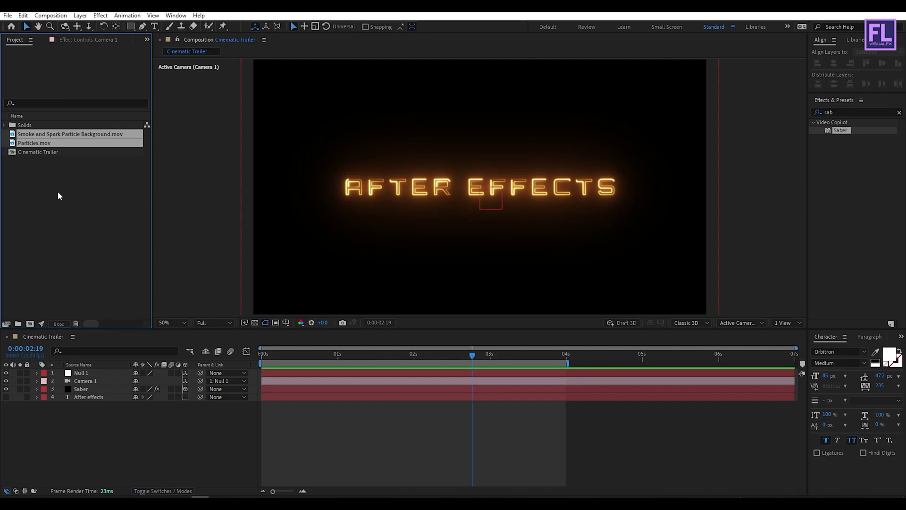
- Add Smoke and Spark Particle Background.mov to the composition beneath the title as layer 5
click(75, 214)
click(65, 135)
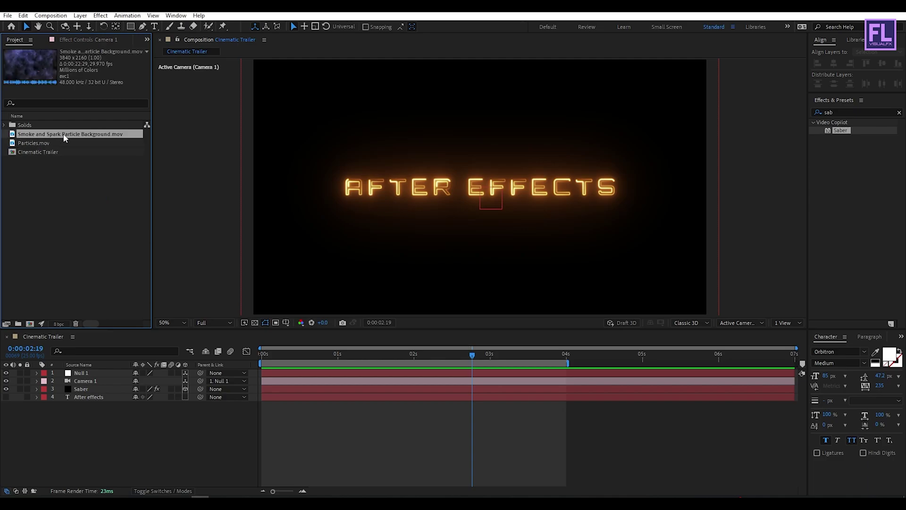
drag(55, 136, 112, 410)
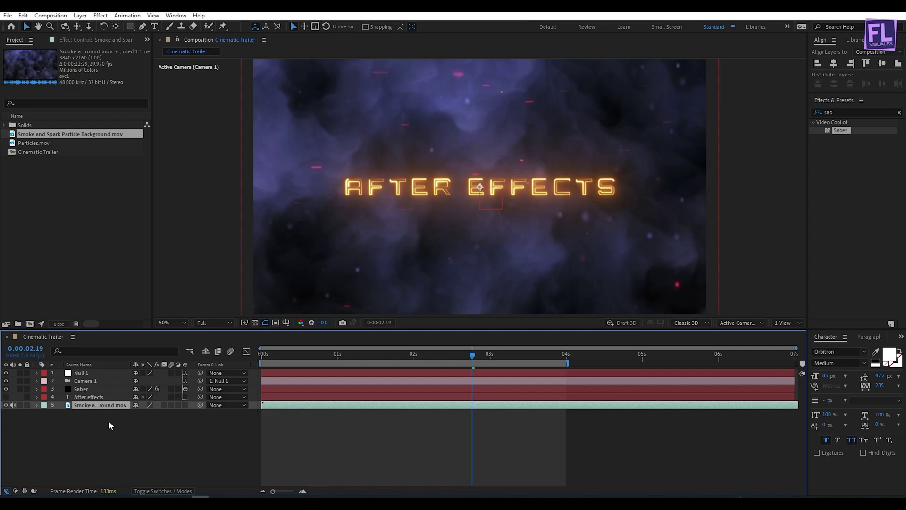
- Fit the smoke layer to the composition so it fills the frame
right_click(101, 404)
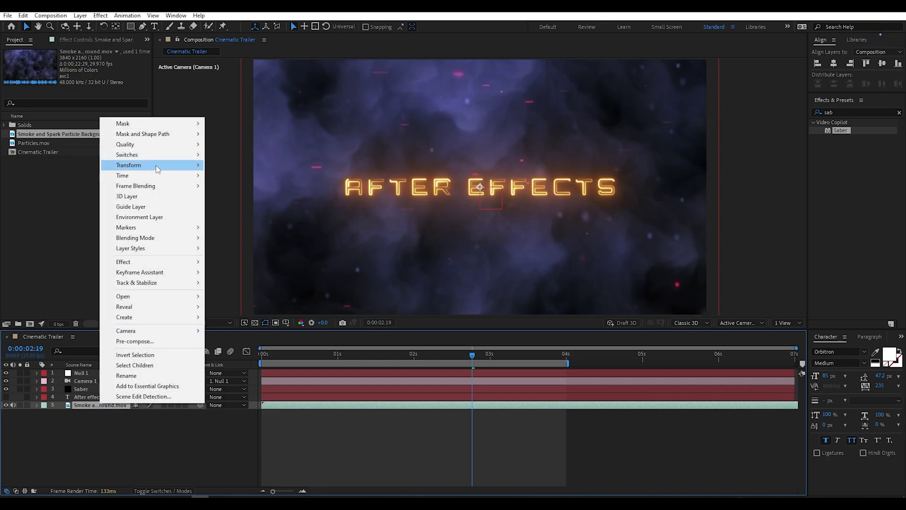
mouse_move(197, 166)
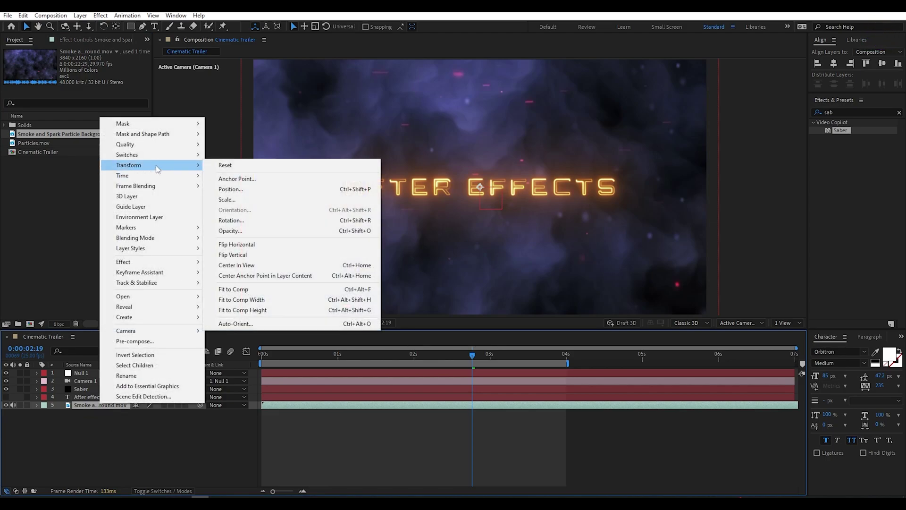
click(248, 289)
click(55, 441)
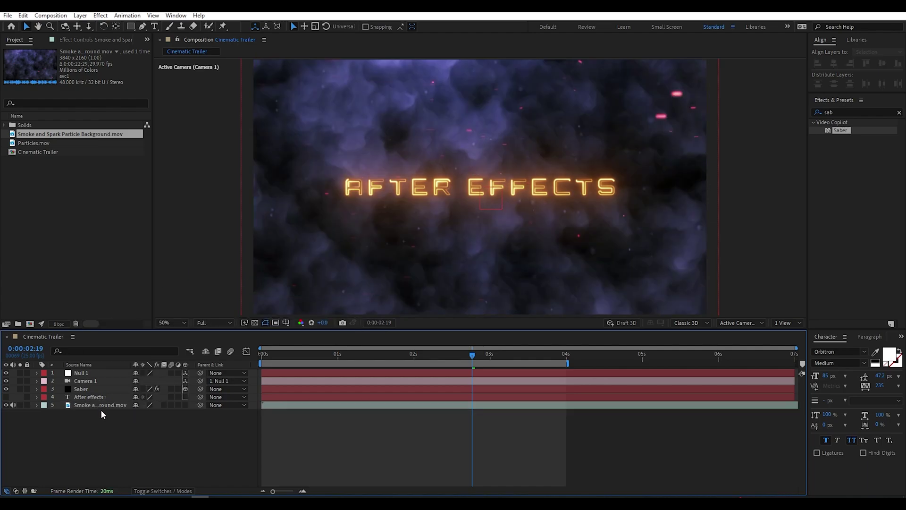
click(100, 408)
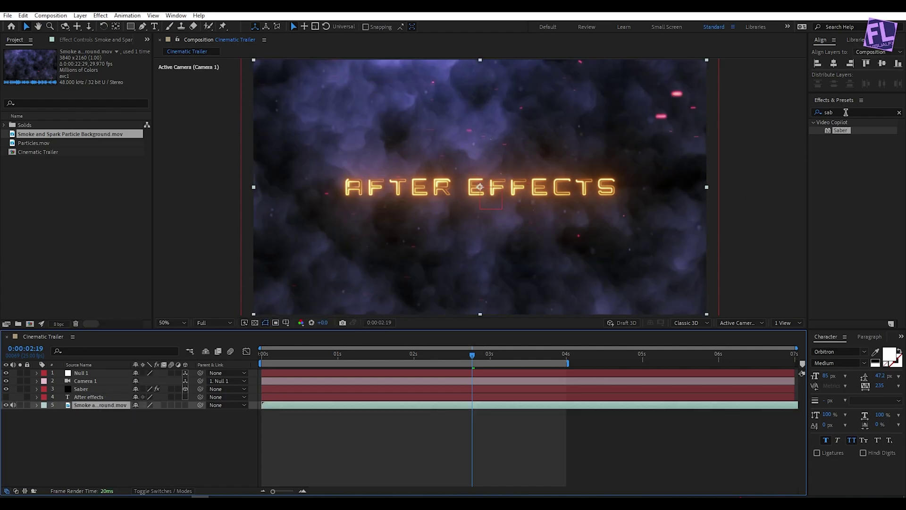
- Apply the Tint effect to the smoke layer to turn it grey
click(842, 112)
text(tint)
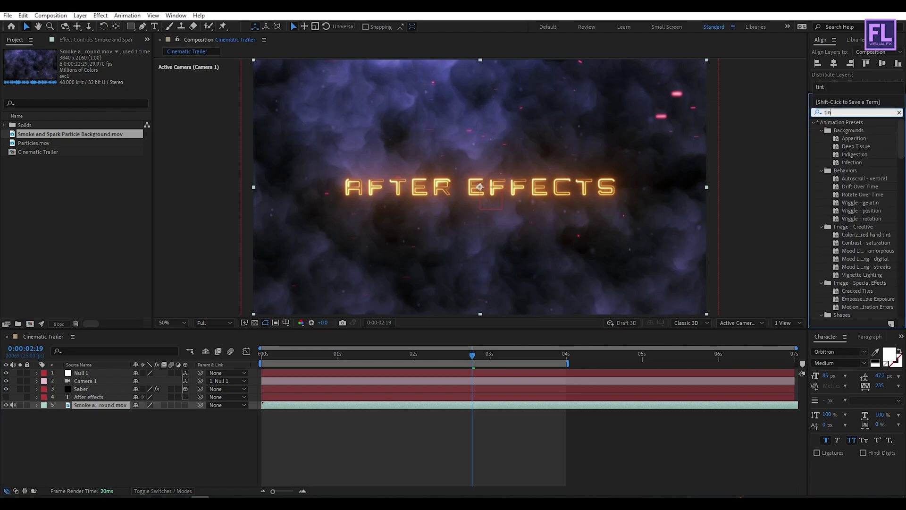
click(847, 155)
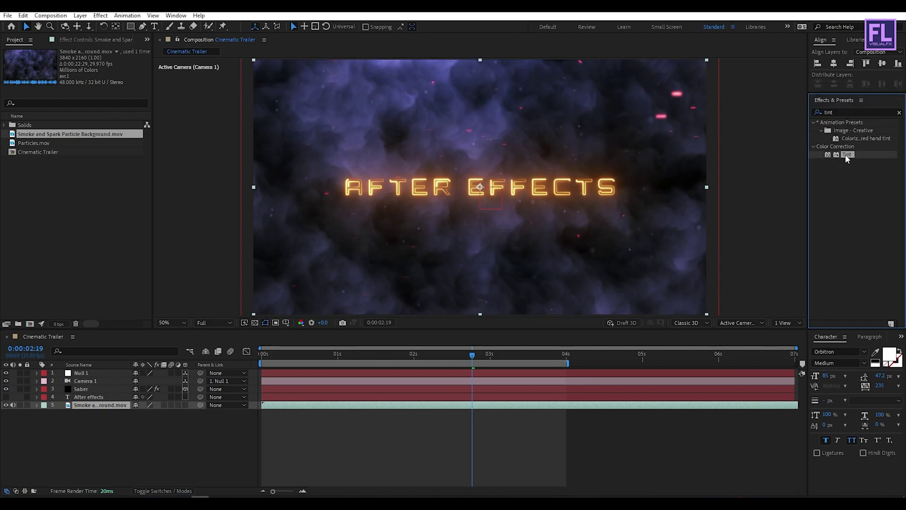
drag(846, 157, 98, 404)
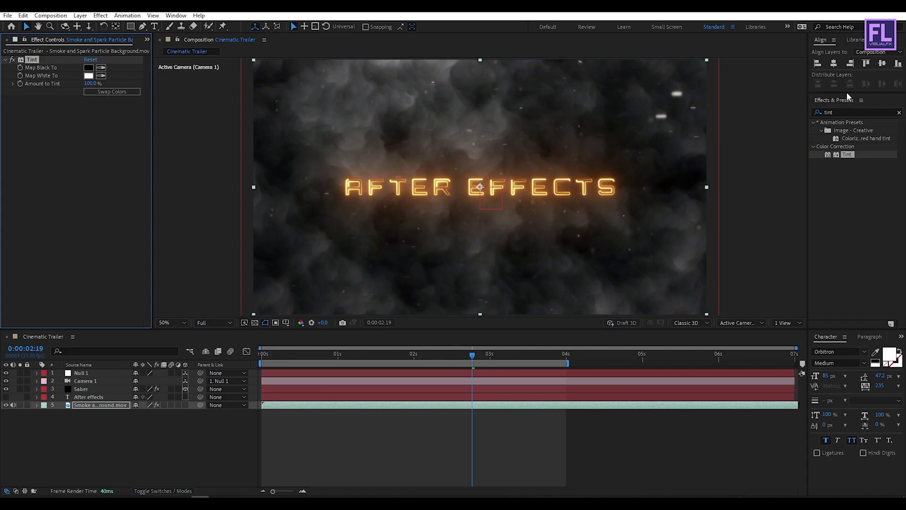
- Apply Curves to the smoke layer and bend it into a contrasty S-curve
click(840, 113)
text(curv)
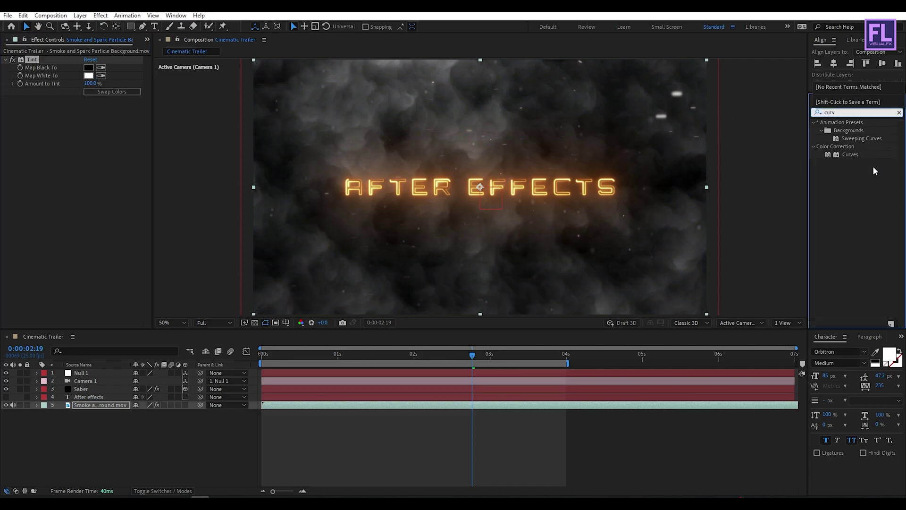
drag(849, 154, 103, 412)
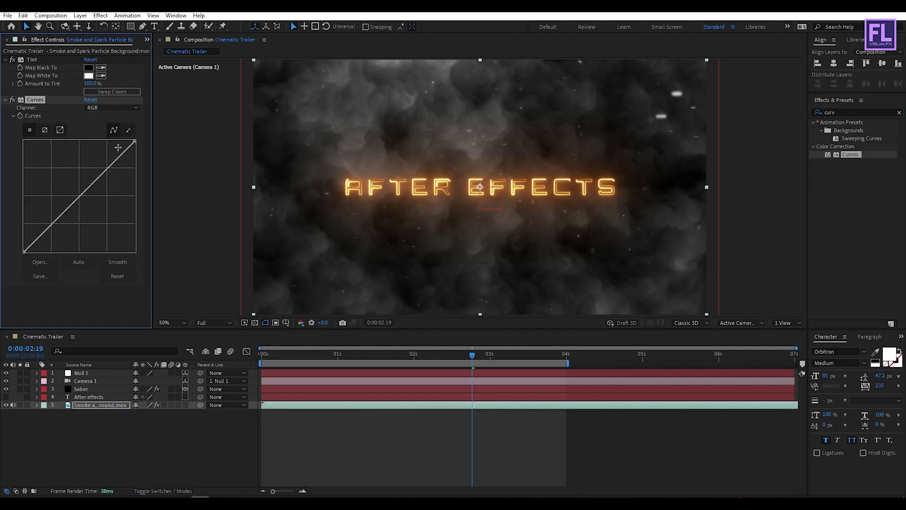
drag(110, 166, 93, 155)
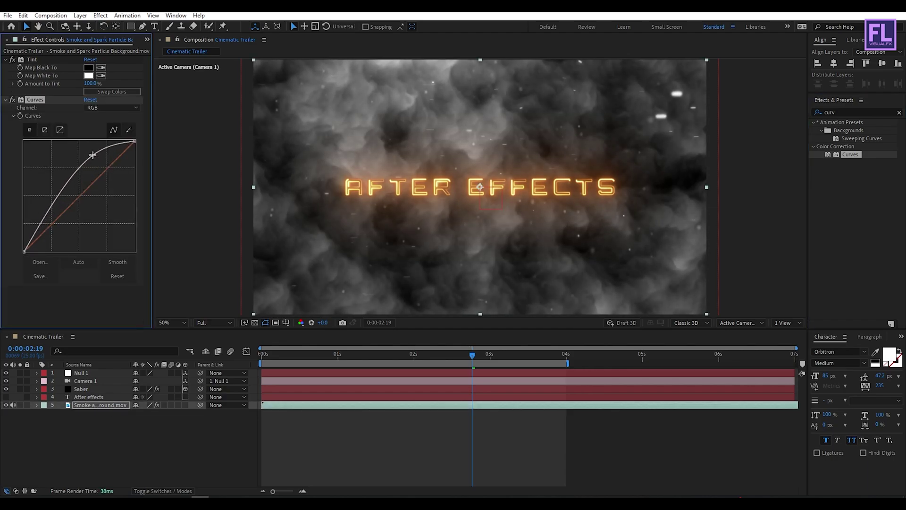
drag(48, 211, 56, 220)
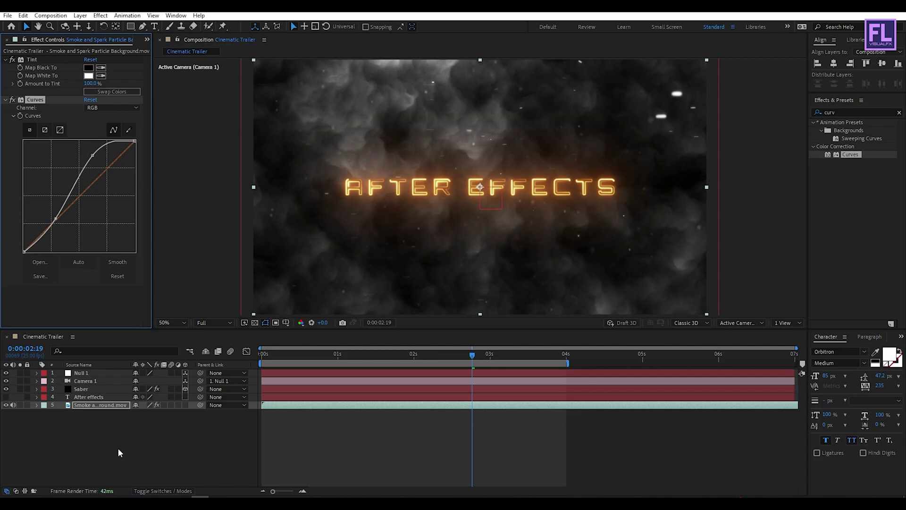
click(93, 436)
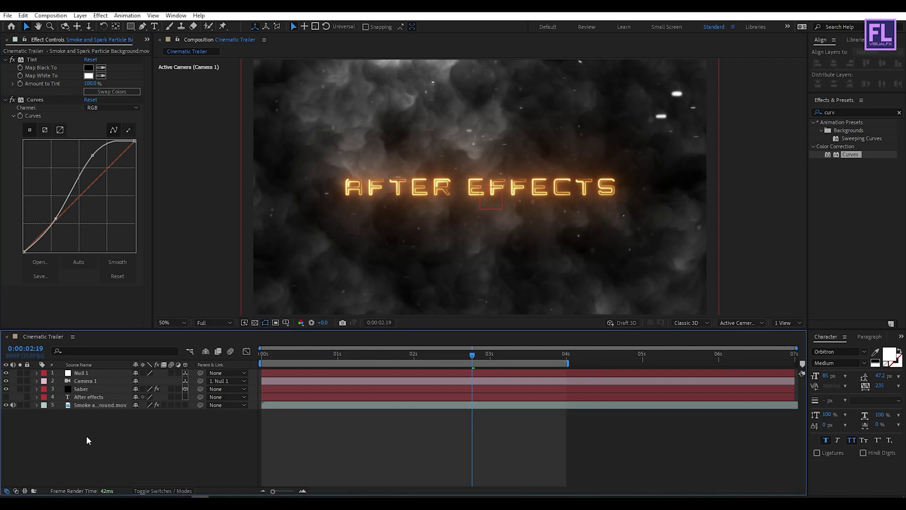
- Create a new adjustment layer over the comp and apply Curves to it
right_click(66, 437)
mouse_move(128, 324)
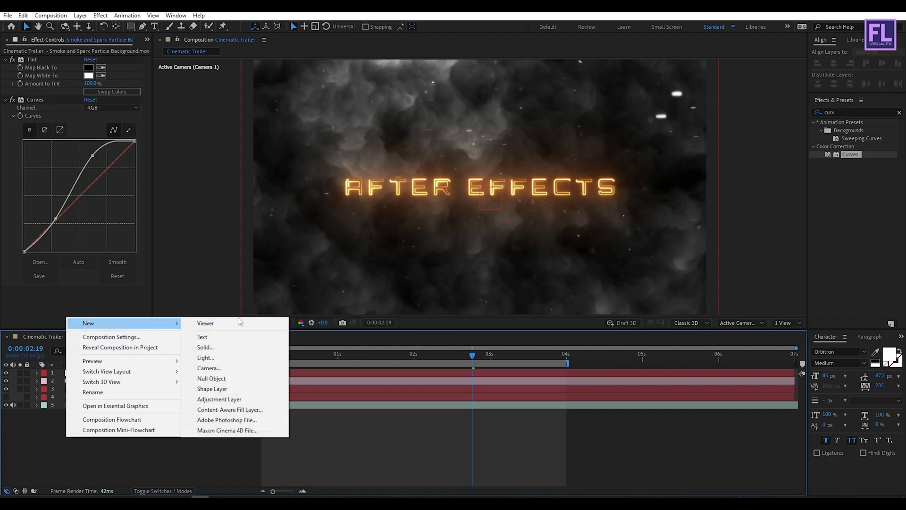
click(222, 399)
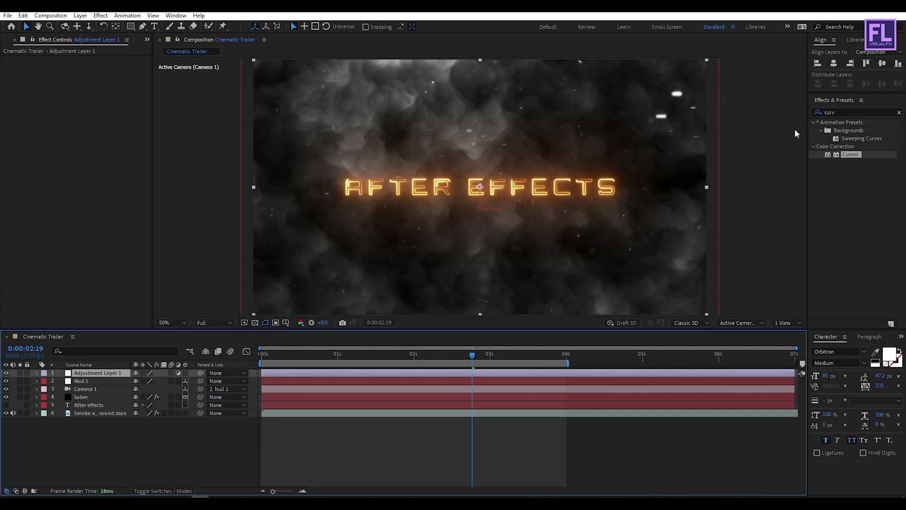
drag(855, 157, 472, 165)
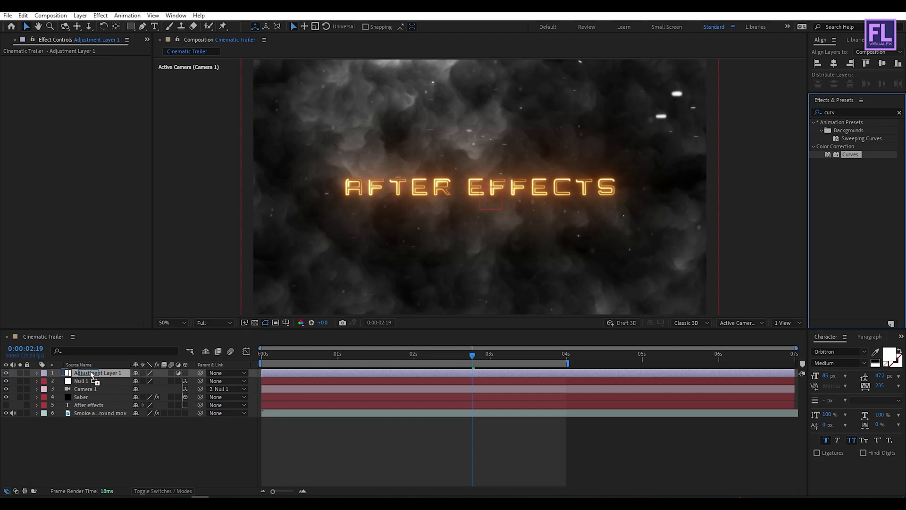
- Shape a gentle S-curve on the Red channel of the adjustment layer's Curves
click(111, 69)
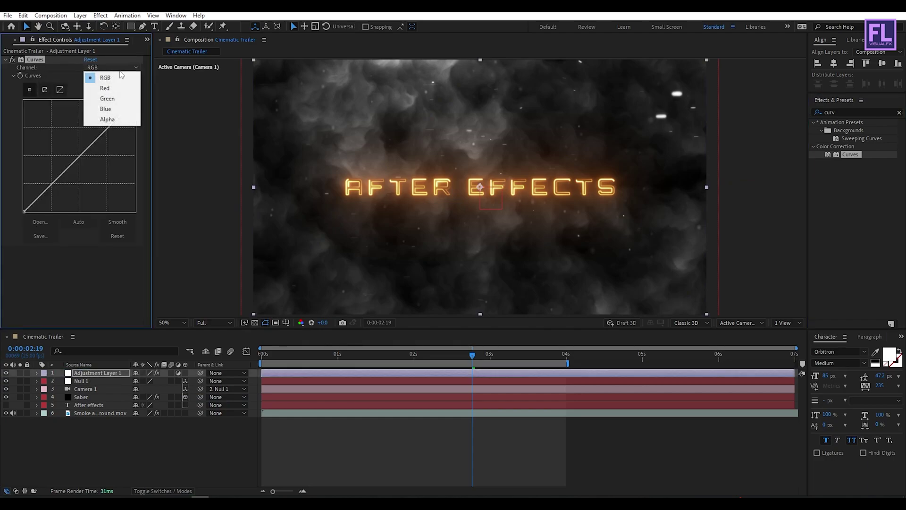
click(112, 88)
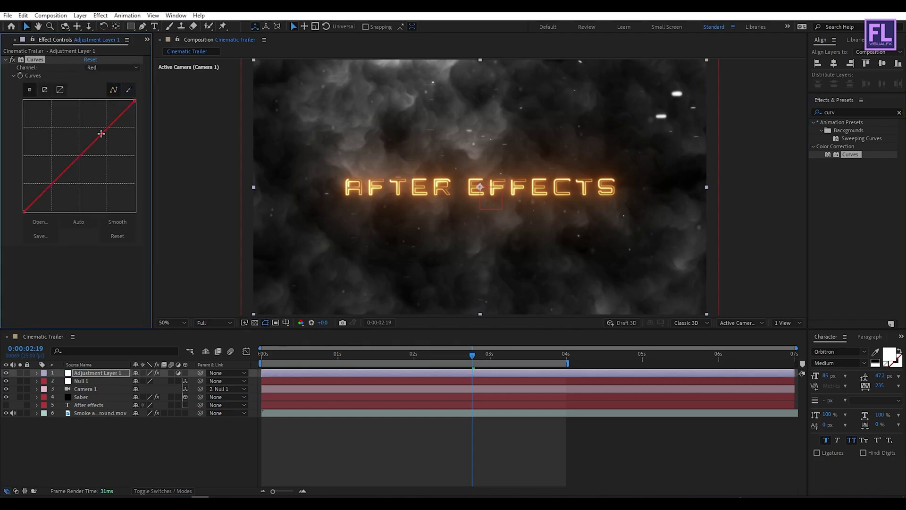
drag(101, 133, 97, 128)
drag(61, 169, 62, 179)
- Shape a gentle S-curve on the Green channel and collapse the Curves settings
click(110, 67)
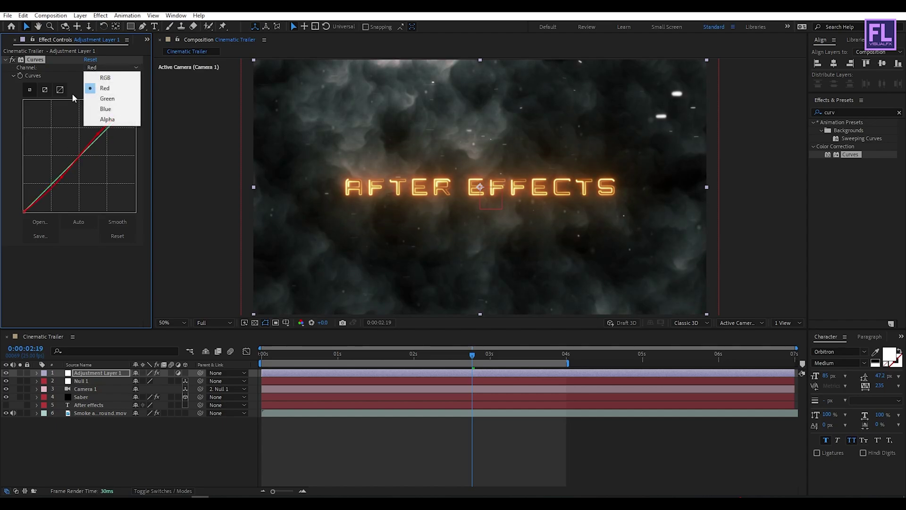
click(108, 99)
drag(101, 135, 97, 133)
click(60, 176)
drag(60, 176, 62, 178)
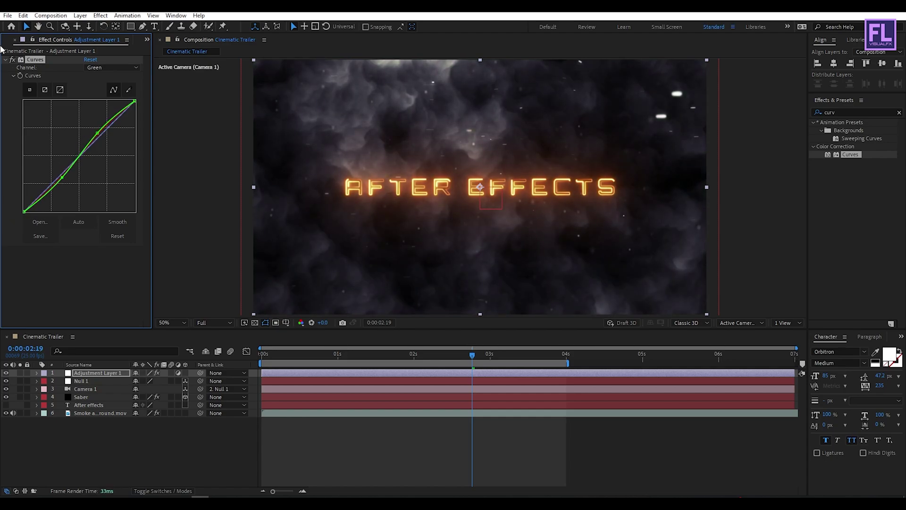
click(6, 60)
key(ctrl+5)
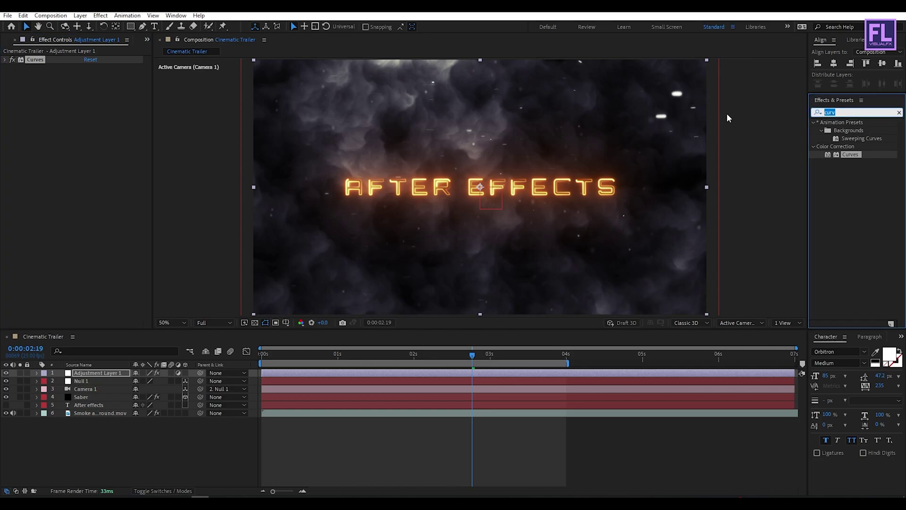
- Apply CC Color Offset to the adjustment layer, removing a mistakenly added CC Color Neutralizer
text(cc clor)
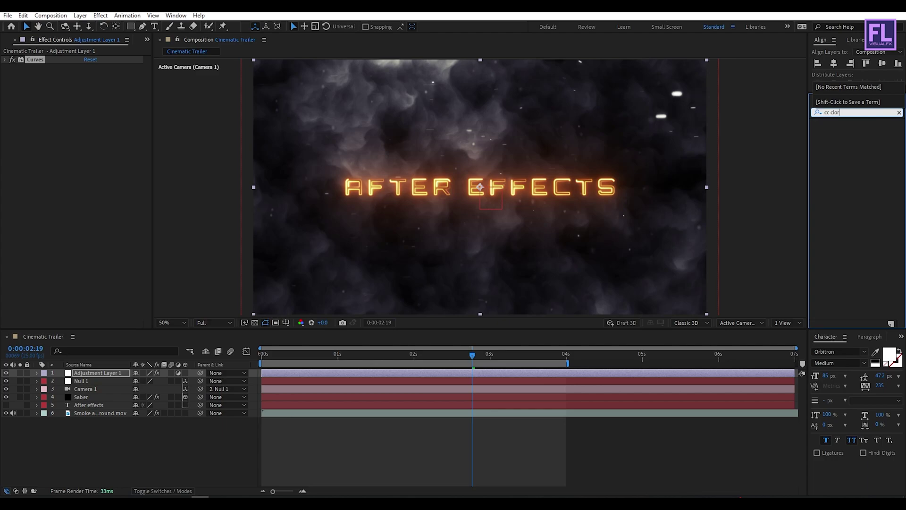
key(BackSpace)
key(BackSpace)
key(BackSpace)
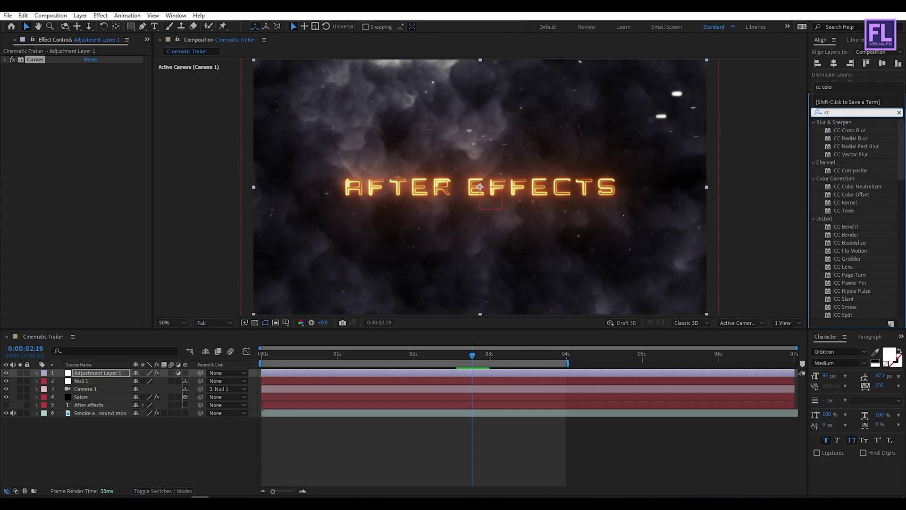
text(colo)
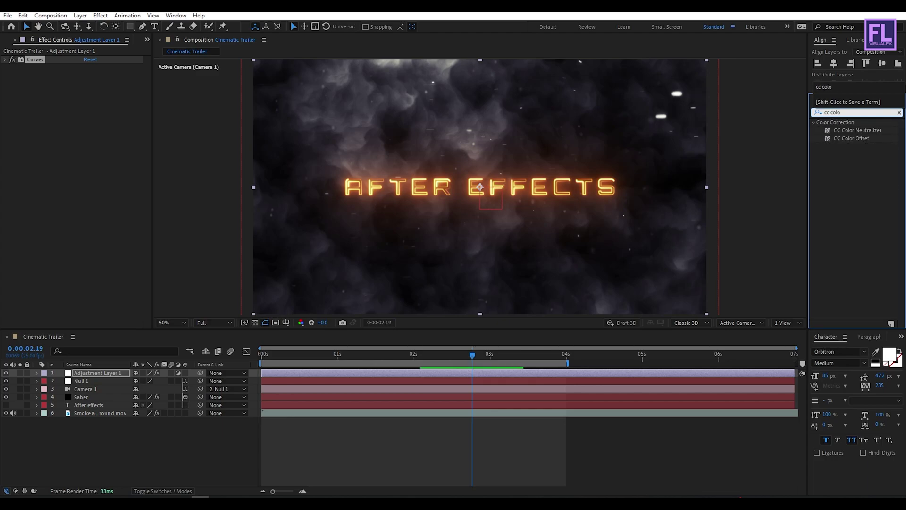
click(855, 139)
drag(855, 130, 113, 373)
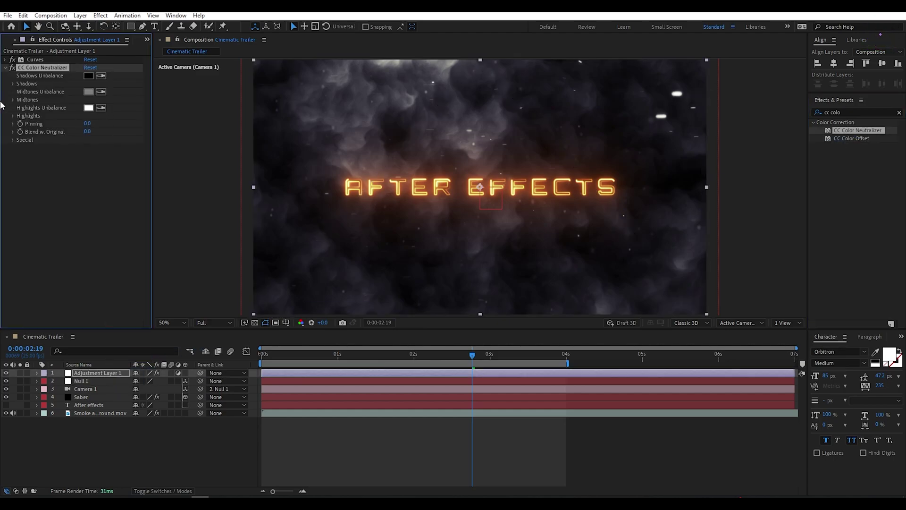
key(Delete)
click(857, 139)
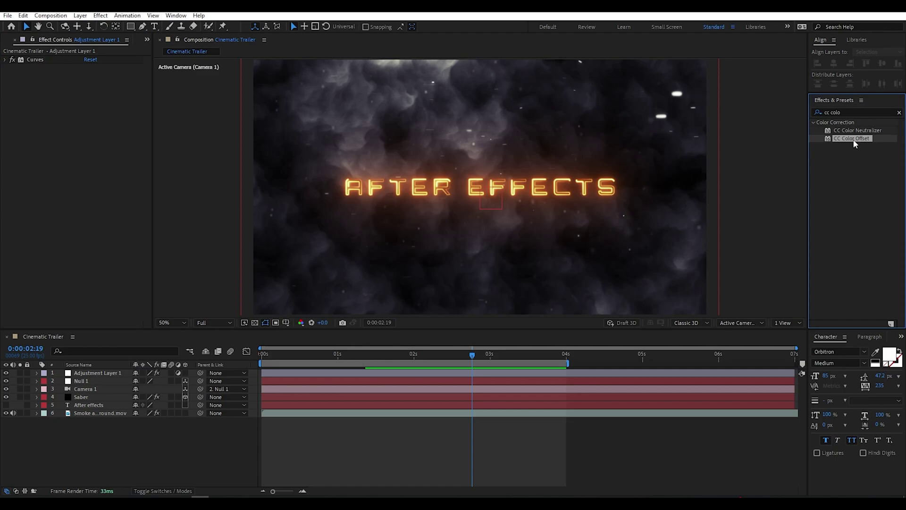
drag(855, 140, 100, 373)
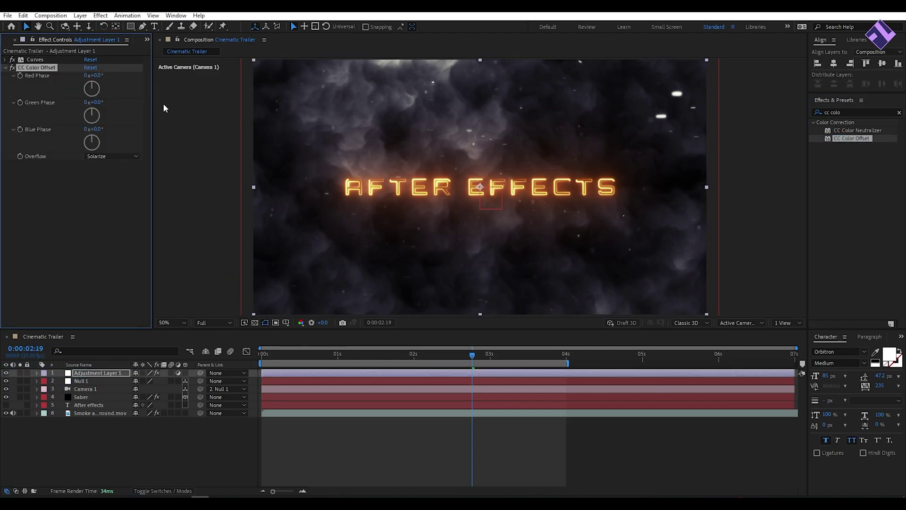
- Set CC Color Offset's Red Phase to -8° and Blue Phase to -6°
click(95, 76)
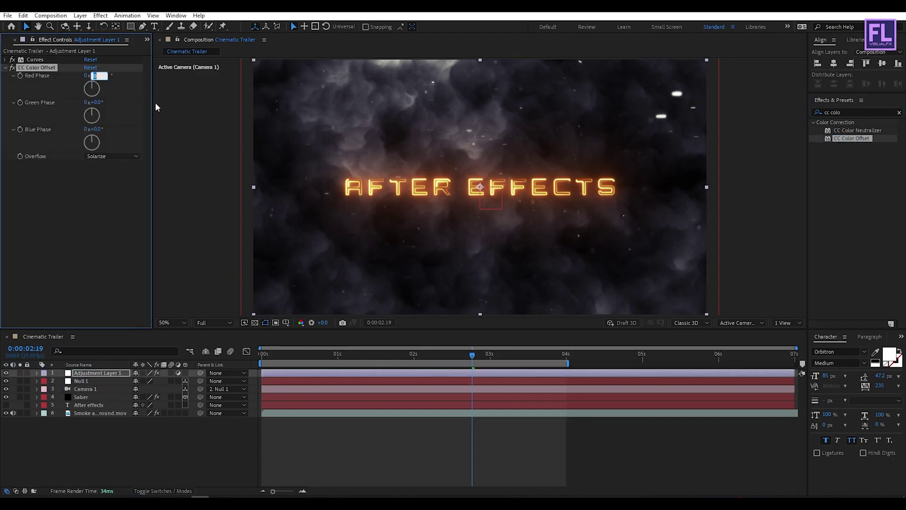
text(-8)
key(Return)
drag(96, 130, 98, 130)
click(54, 213)
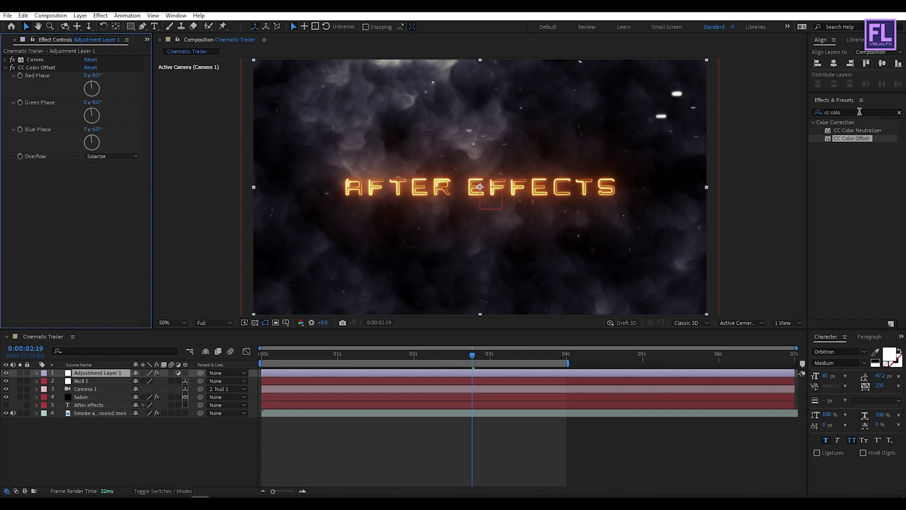
- Add a second Curves effect to the adjustment layer and shape an RGB contrast S-curve
click(859, 112)
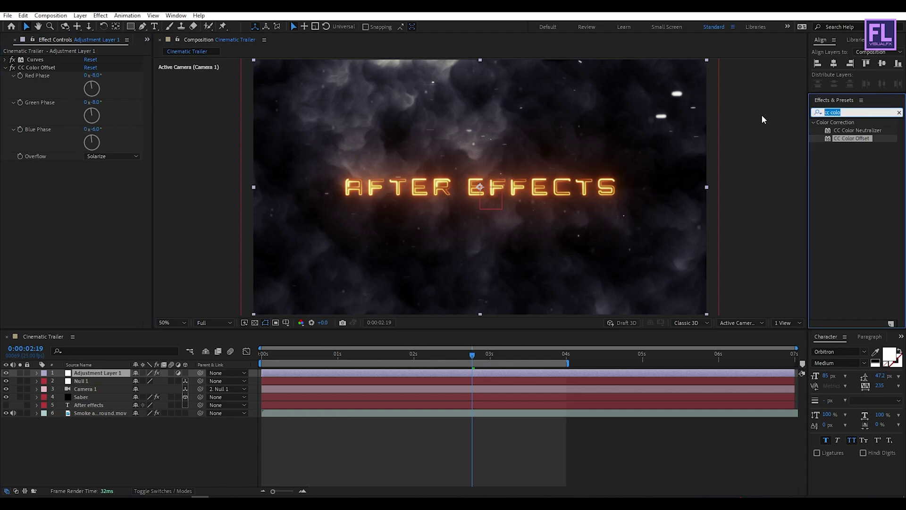
text(cur)
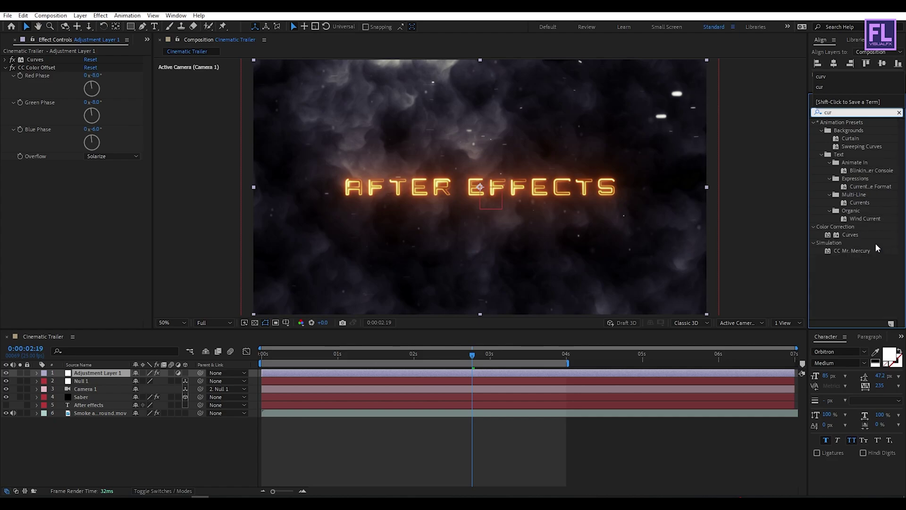
drag(849, 235, 115, 235)
scroll(7, 94, up, 3)
click(4, 67)
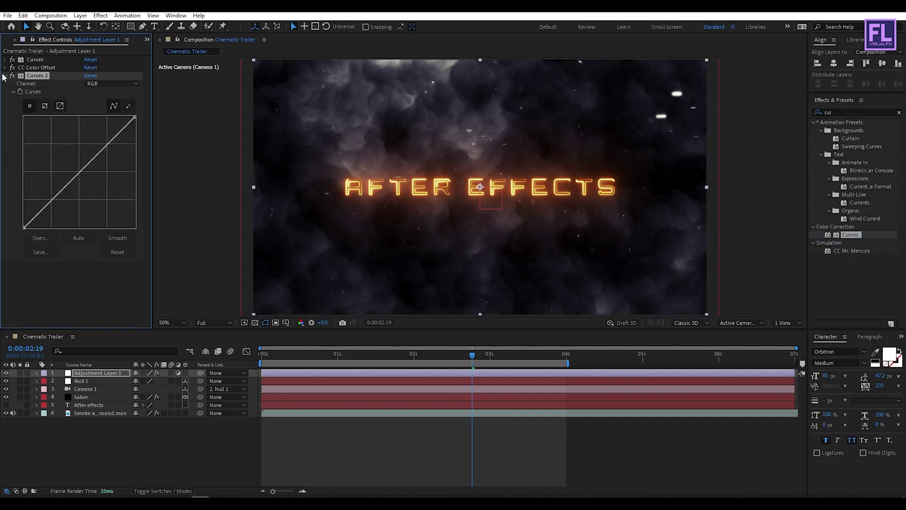
drag(106, 149, 103, 142)
drag(56, 191, 58, 203)
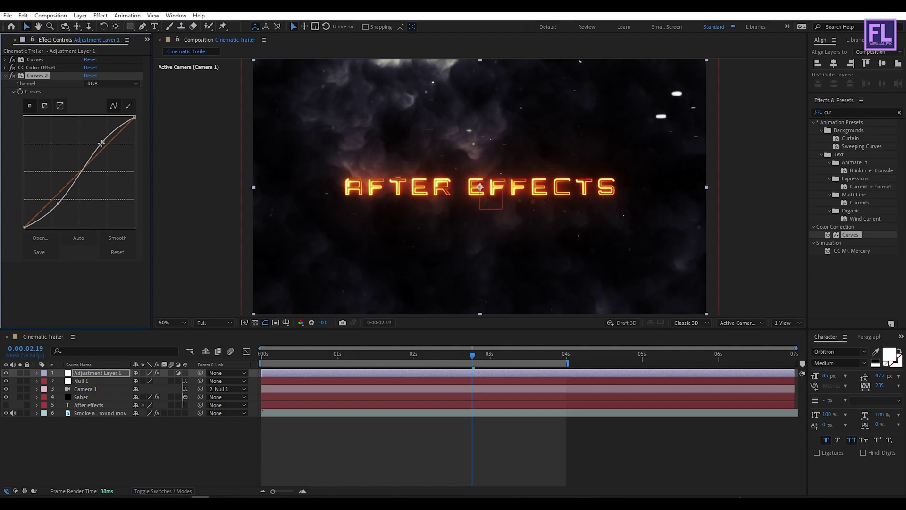
drag(105, 144, 104, 140)
click(5, 75)
- Apply Vibrance to the adjustment layer with Vibrance 50 and Saturation 10
click(837, 112)
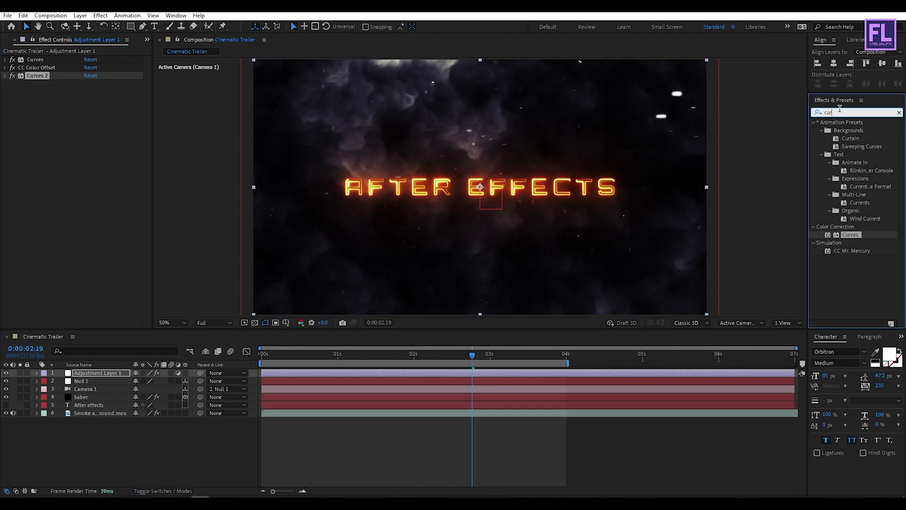
text(vib)
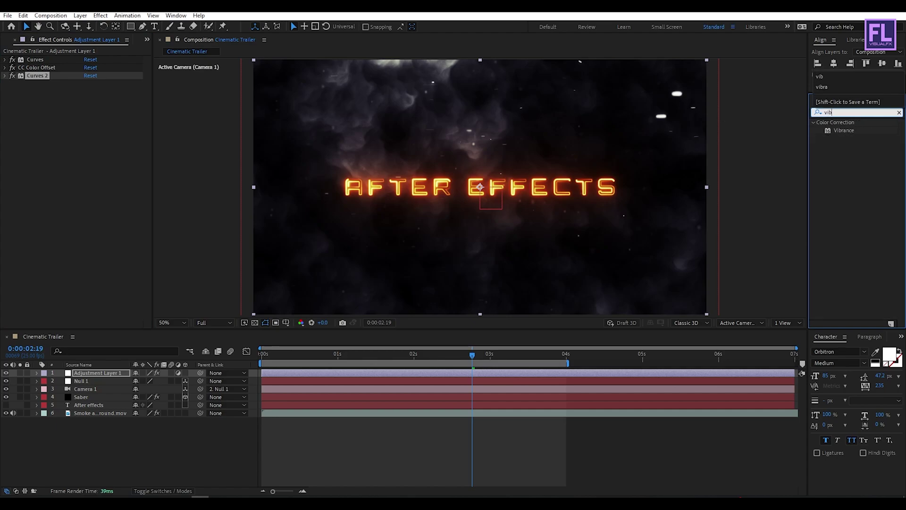
click(847, 131)
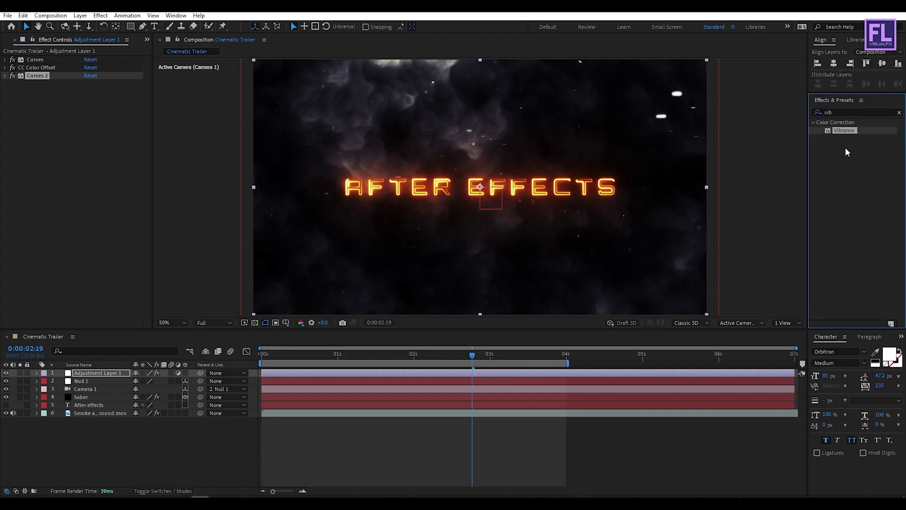
drag(848, 132, 92, 109)
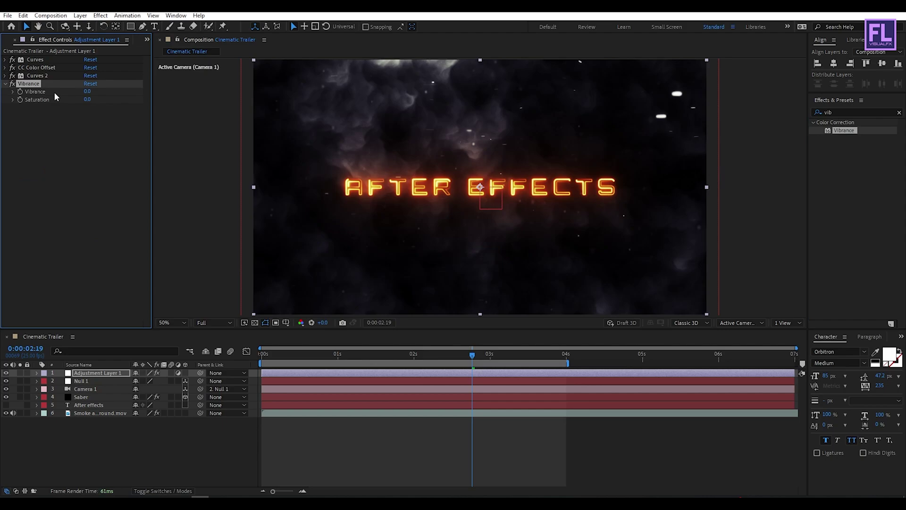
click(87, 93)
text(50)
click(88, 100)
text(10)
key(Return)
click(64, 143)
click(6, 84)
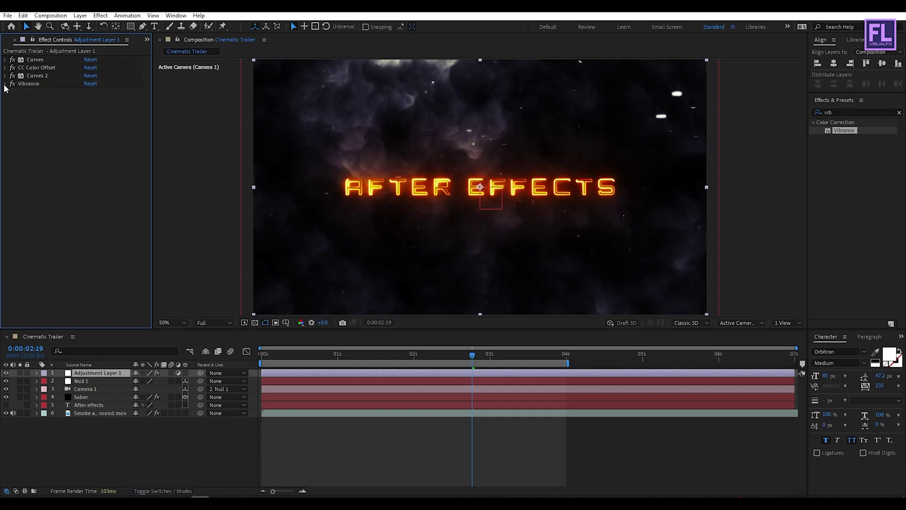
double_click(843, 111)
text(s)
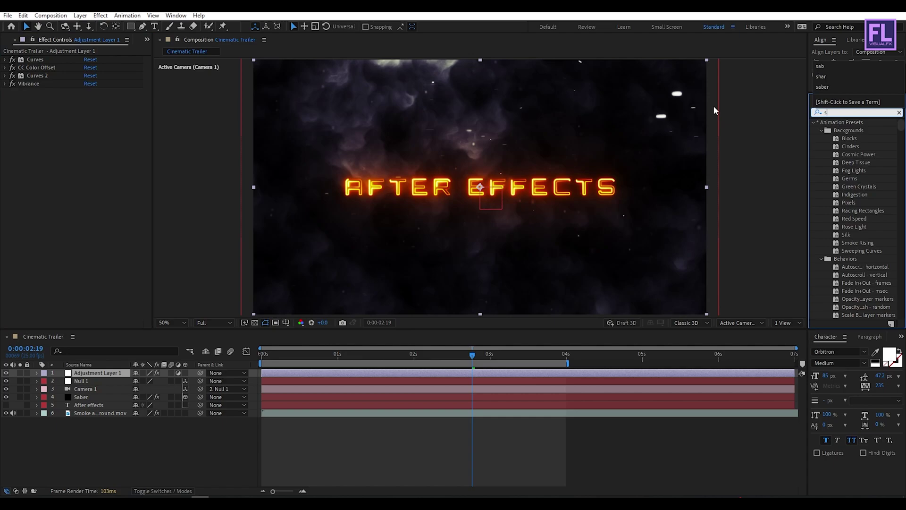
text(har)
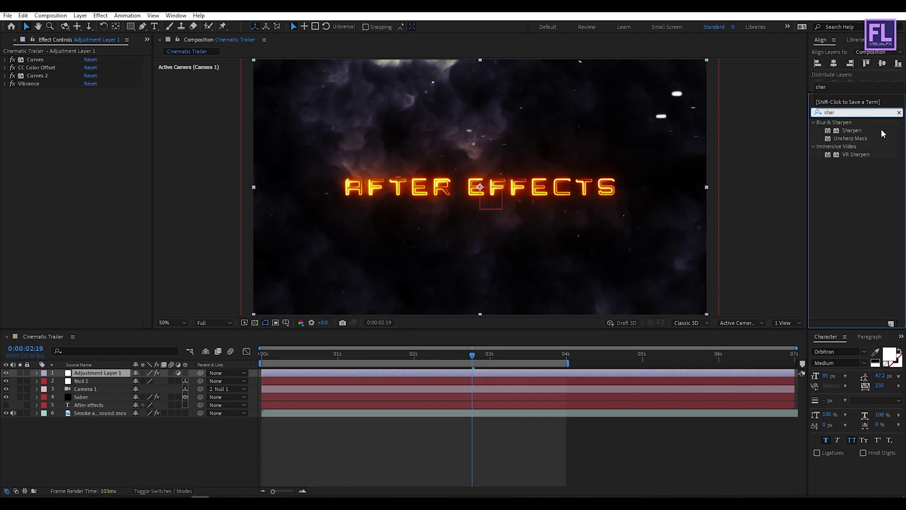
drag(849, 131, 131, 113)
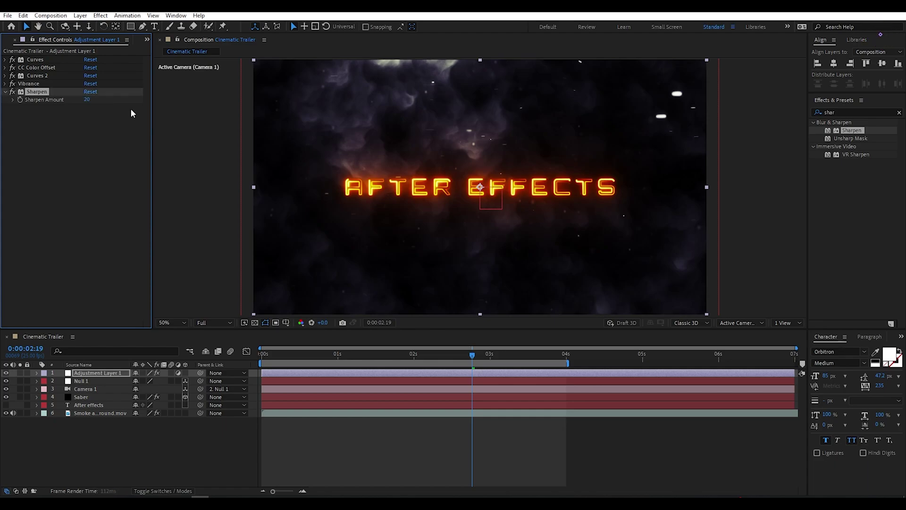
drag(312, 360, 372, 360)
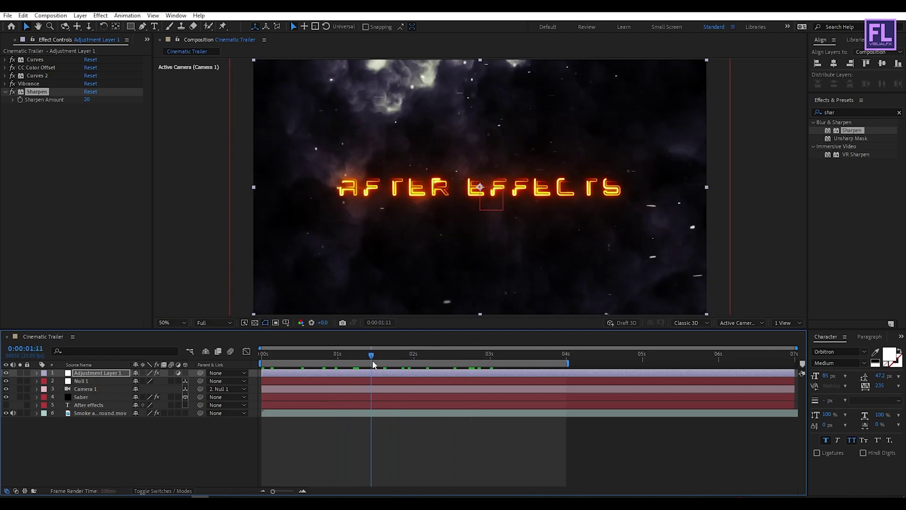
- Create a new bright orange solid, colour FF962F
right_click(75, 438)
mouse_move(127, 325)
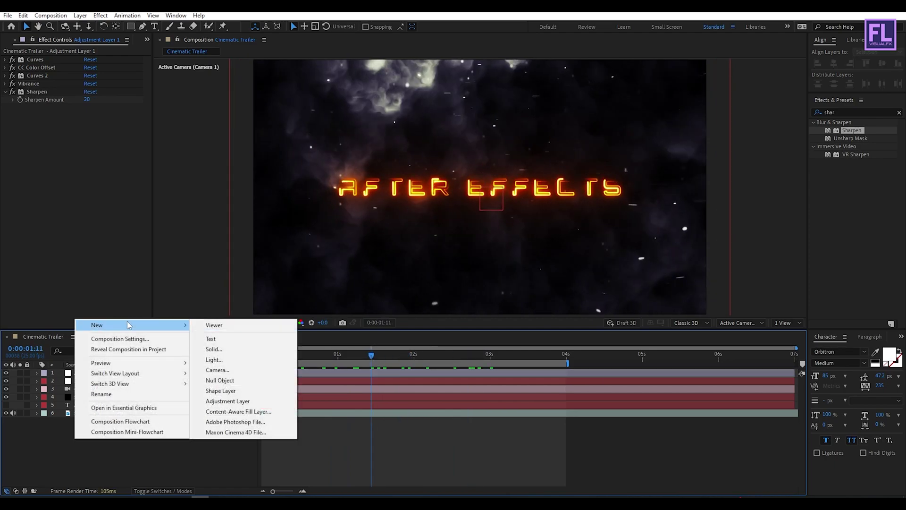
click(215, 348)
drag(460, 160, 632, 112)
click(619, 262)
drag(773, 158, 752, 114)
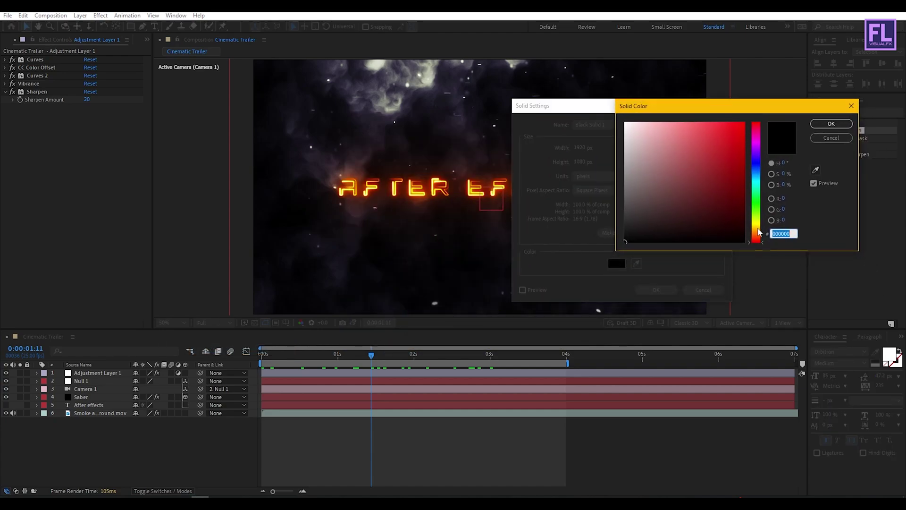
drag(758, 229, 758, 233)
click(717, 135)
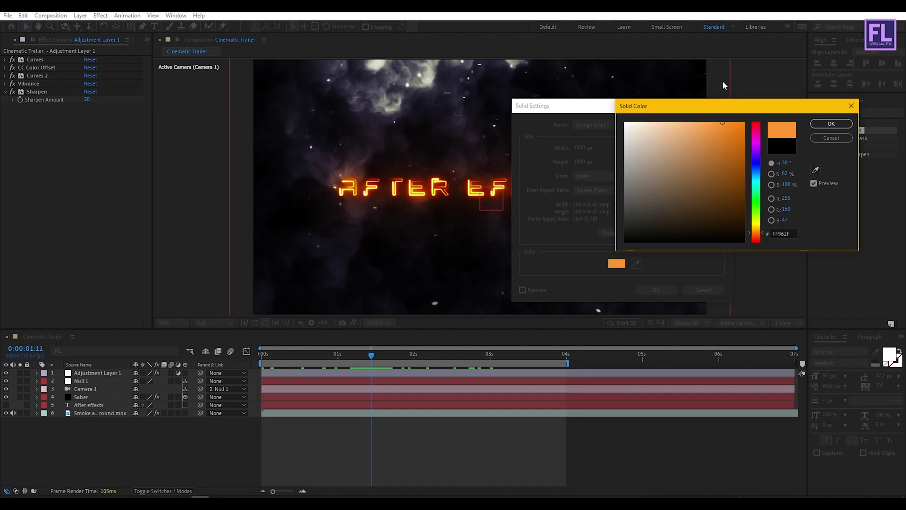
click(826, 125)
click(653, 290)
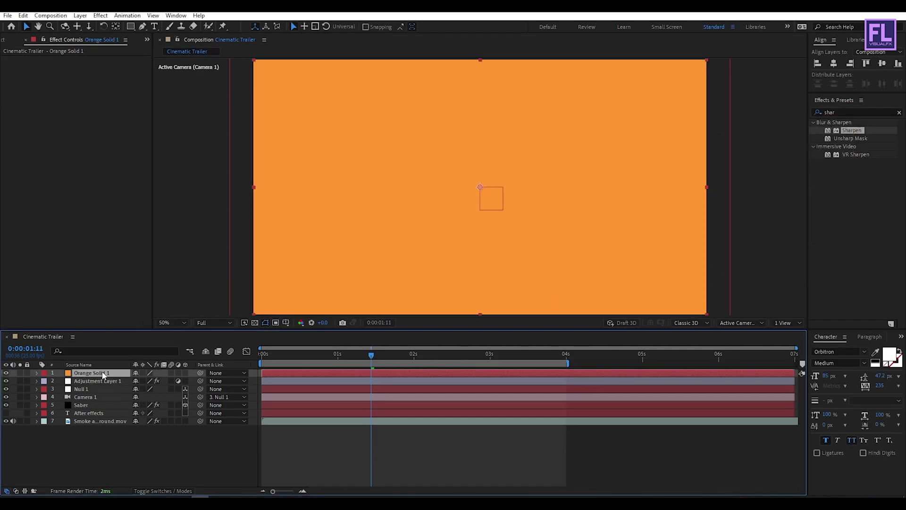
- Move Orange Solid 1 below Adjustment Layer 1 and set its blend mode to Add
mouse_move(105, 376)
mouse_down()
mouse_move(99, 383)
mouse_move(109, 381)
mouse_up()
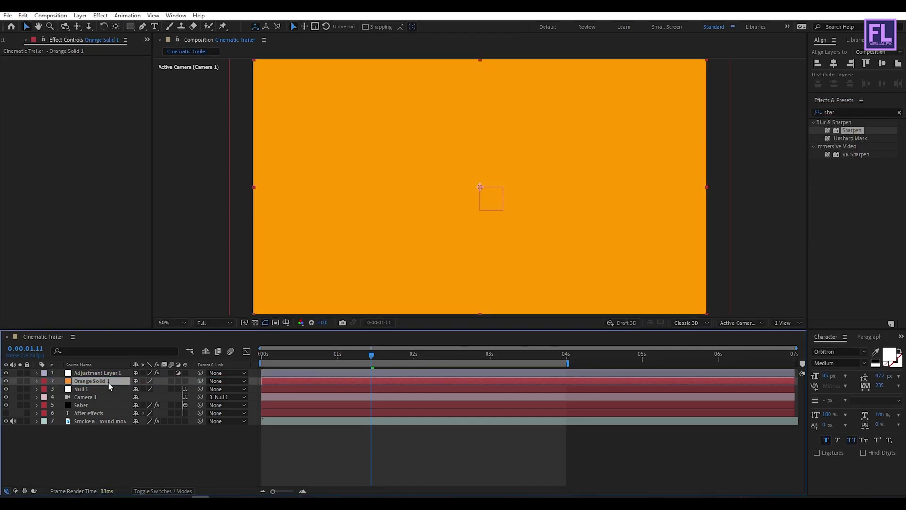
click(165, 491)
click(144, 381)
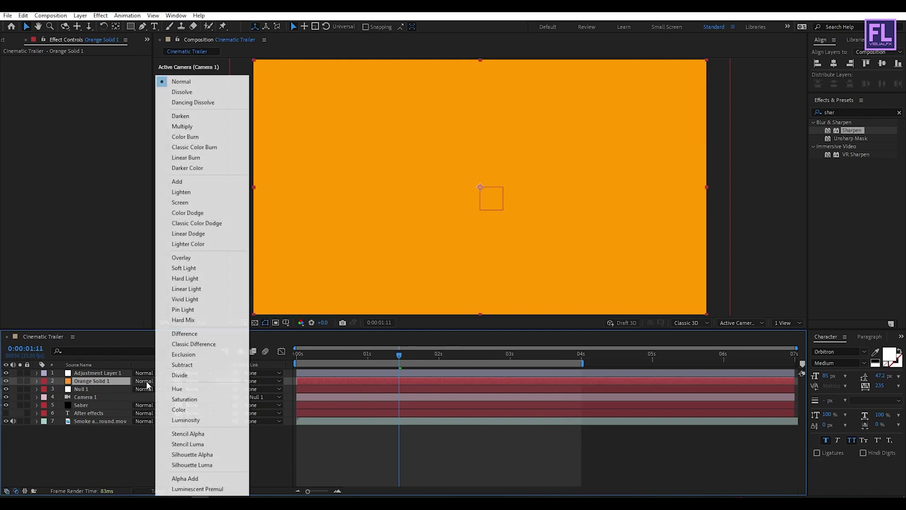
click(184, 181)
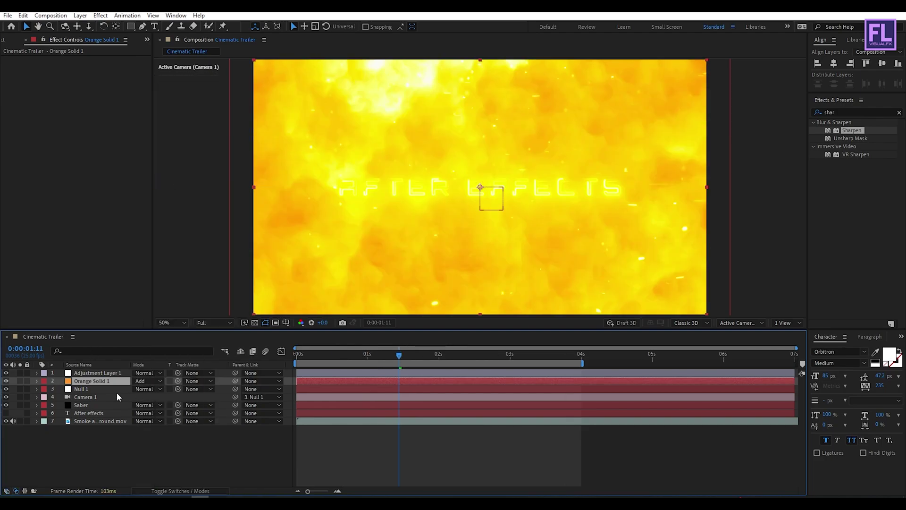
- Keyframe Orange Solid 1's Opacity from 100% at frame 0 to 0% at frame 5
drag(324, 354, 129, 363)
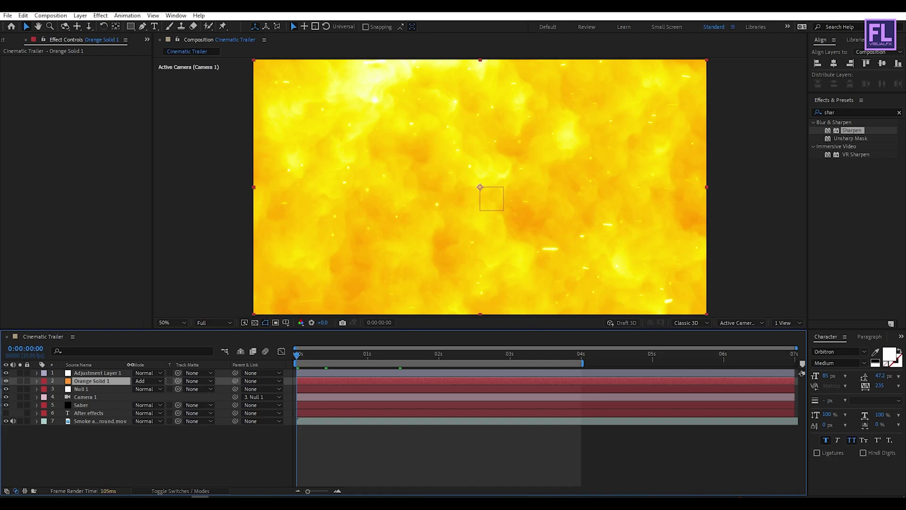
key(t)
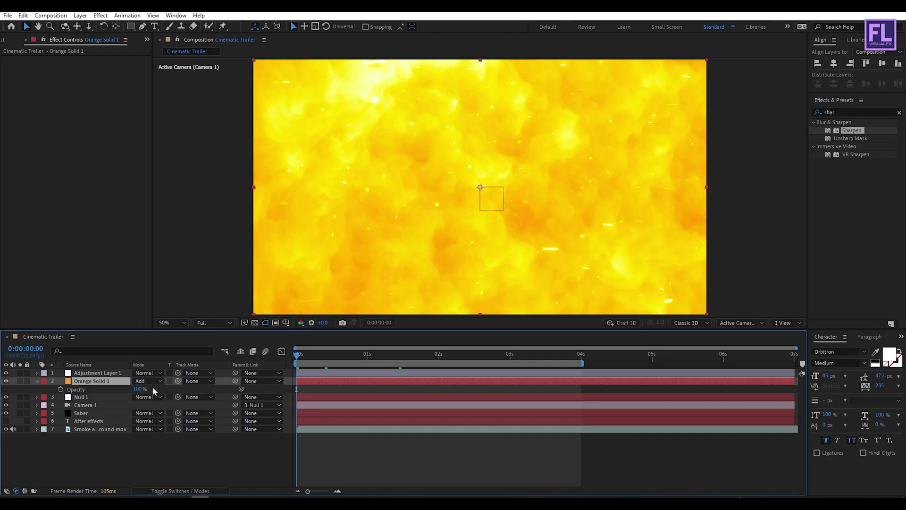
click(61, 390)
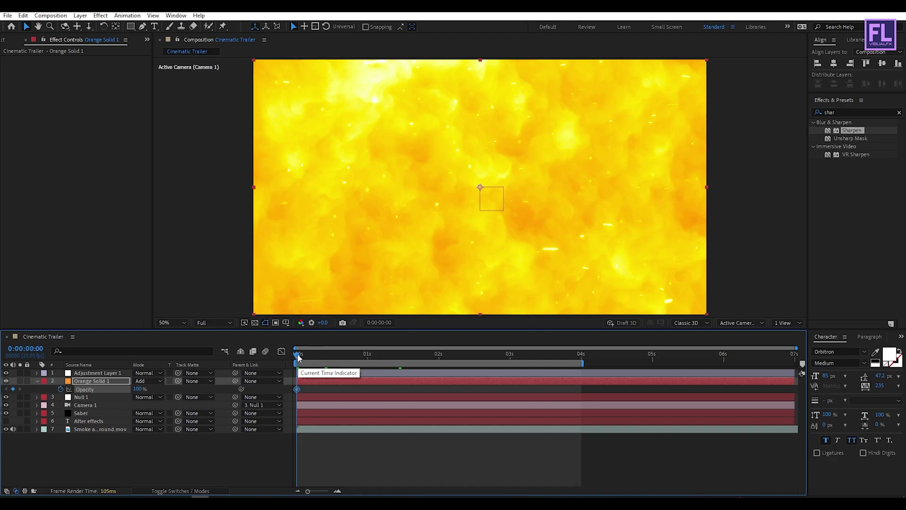
drag(298, 357, 313, 353)
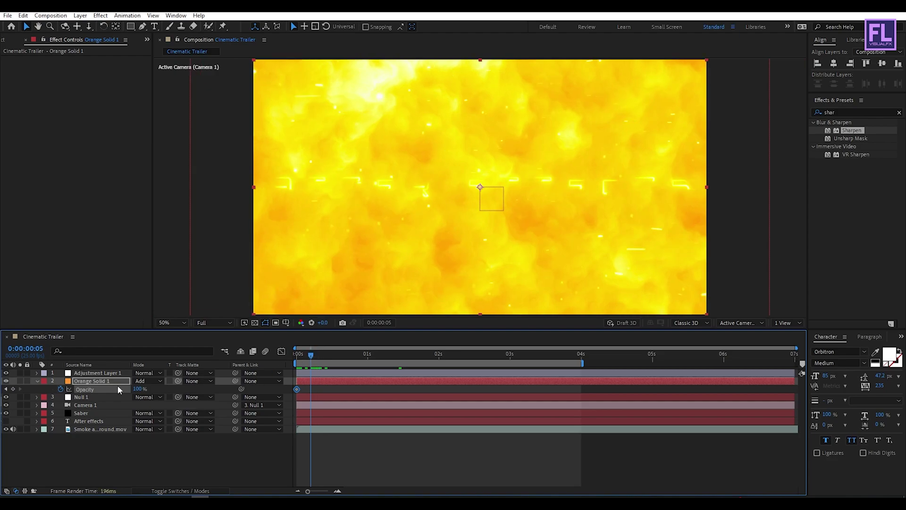
drag(139, 388, 3, 399)
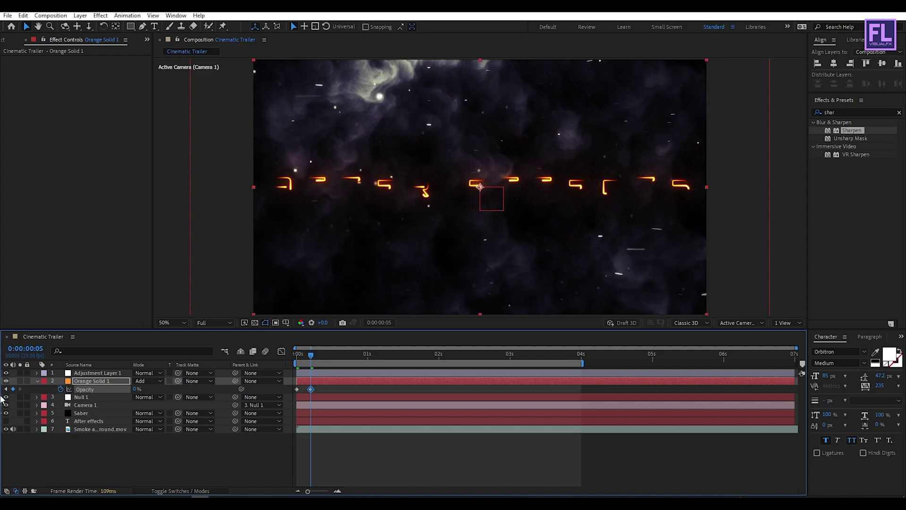
key(ctrl+d)
key(Delete)
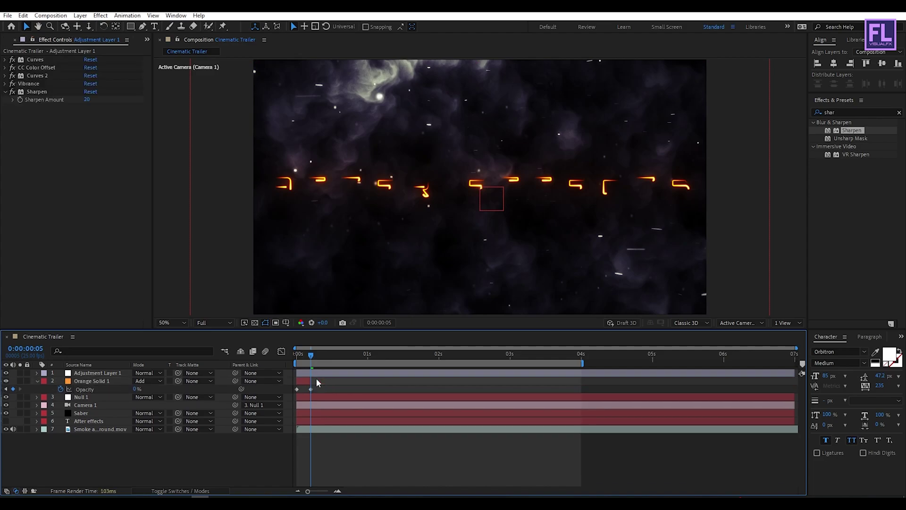
click(37, 380)
click(94, 381)
mouse_move(311, 358)
mouse_down()
mouse_move(298, 358)
mouse_move(333, 357)
mouse_move(266, 355)
mouse_move(313, 354)
mouse_up()
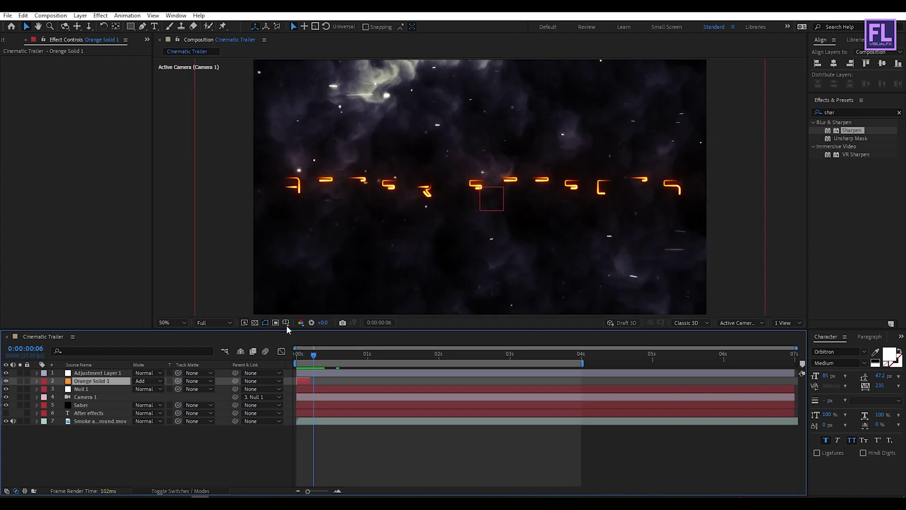
- Place Particles.mov below Orange Solid 1 with Add blending and preview the red sparks
click(13, 39)
drag(53, 143, 107, 390)
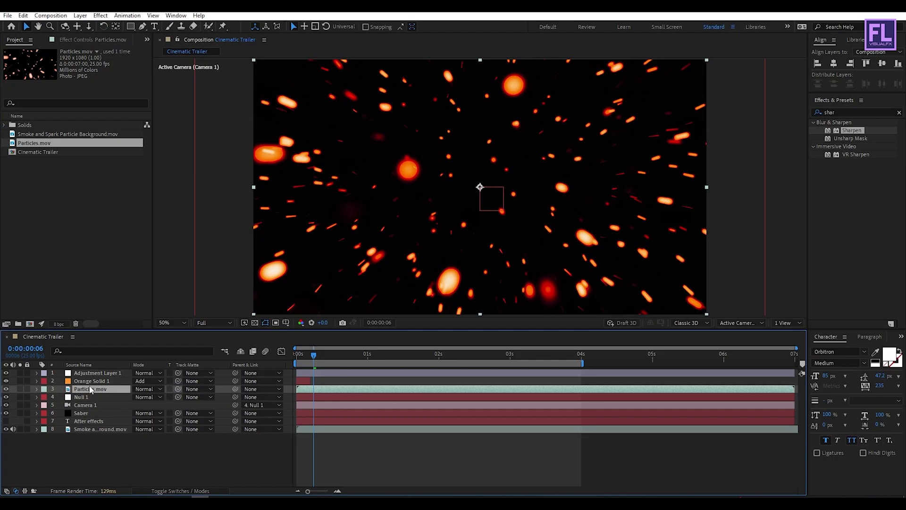
click(144, 389)
click(178, 182)
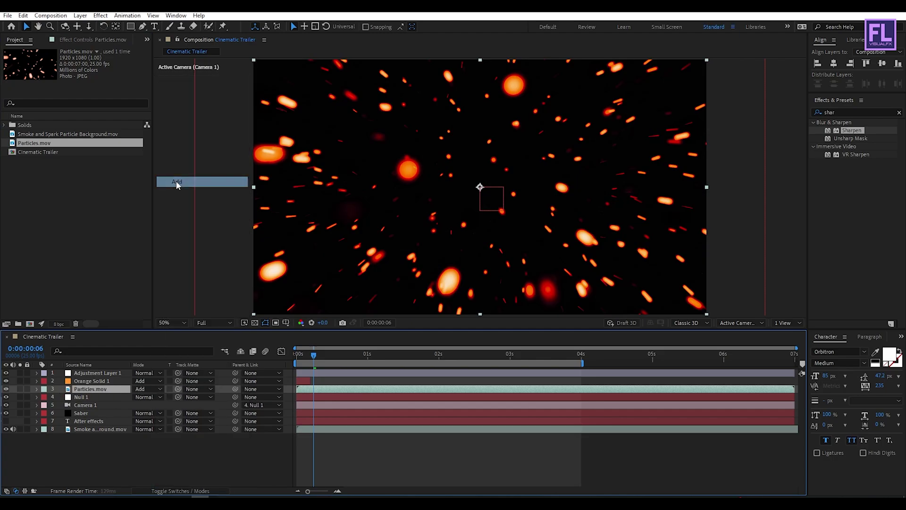
drag(315, 355, 386, 349)
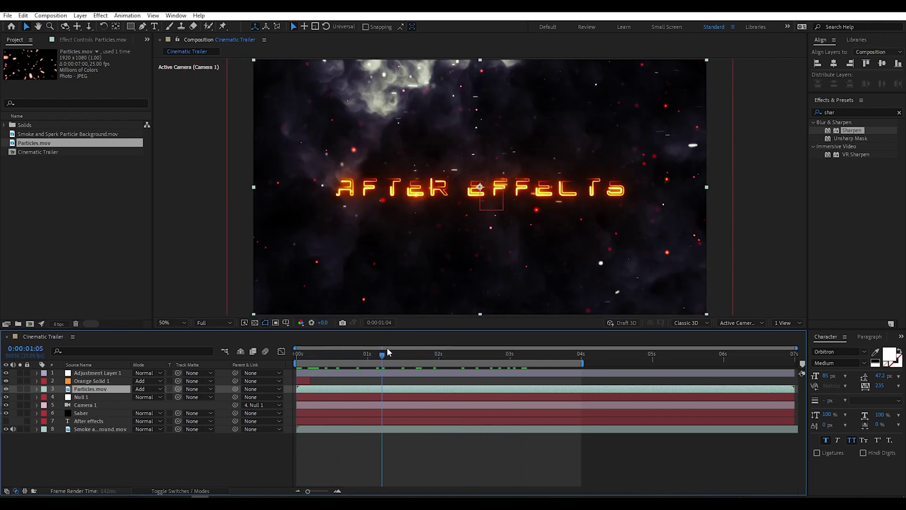
click(66, 451)
- Create a new black solid layer at the top of the composition
right_click(66, 451)
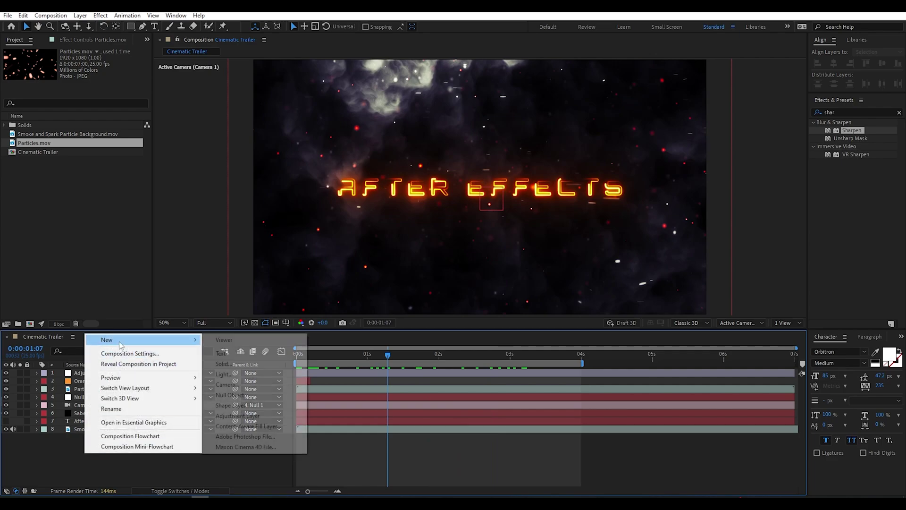
mouse_move(113, 340)
click(245, 366)
click(616, 263)
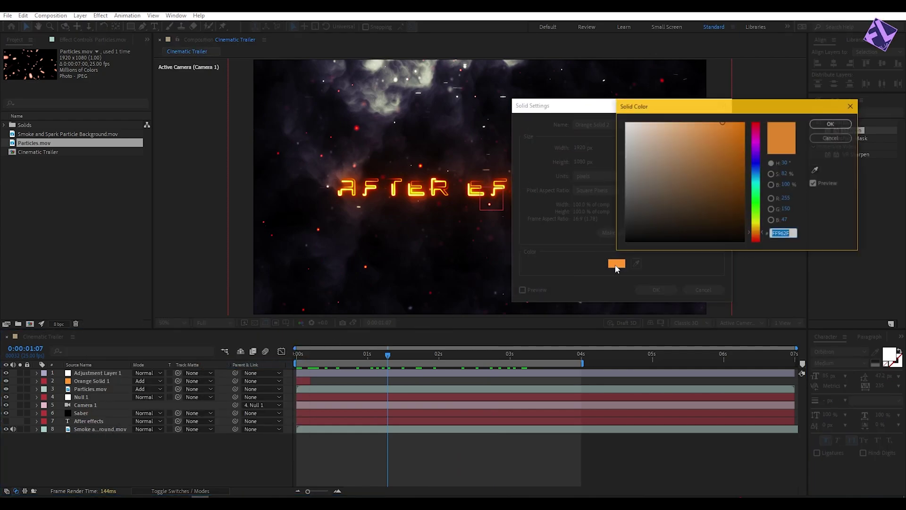
click(626, 241)
click(827, 123)
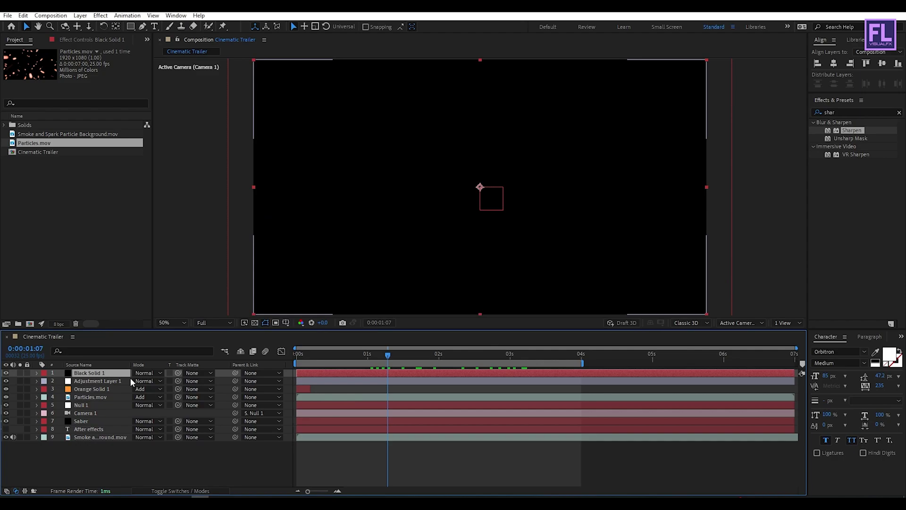
- Give Black Solid 1 a full-frame rectangle mask, squash it vertically and invert it into letterbox bars
click(131, 27)
double_click(130, 27)
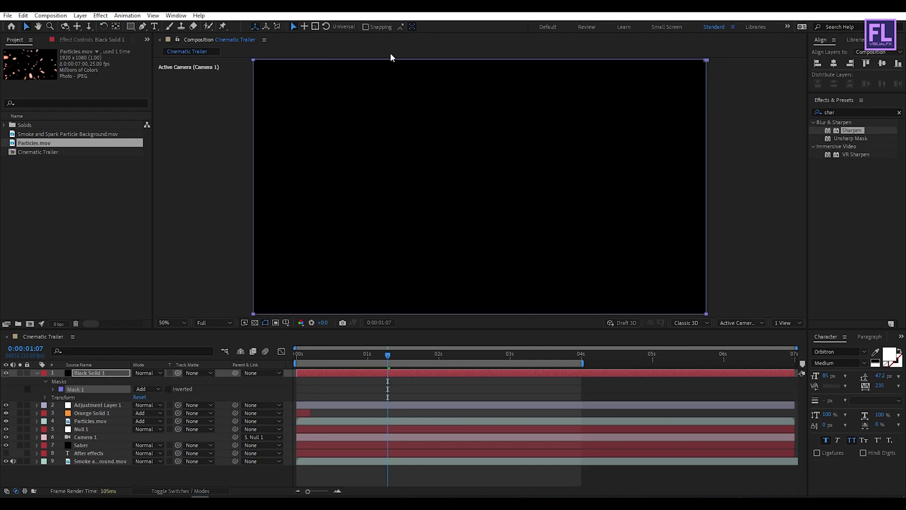
click(475, 62)
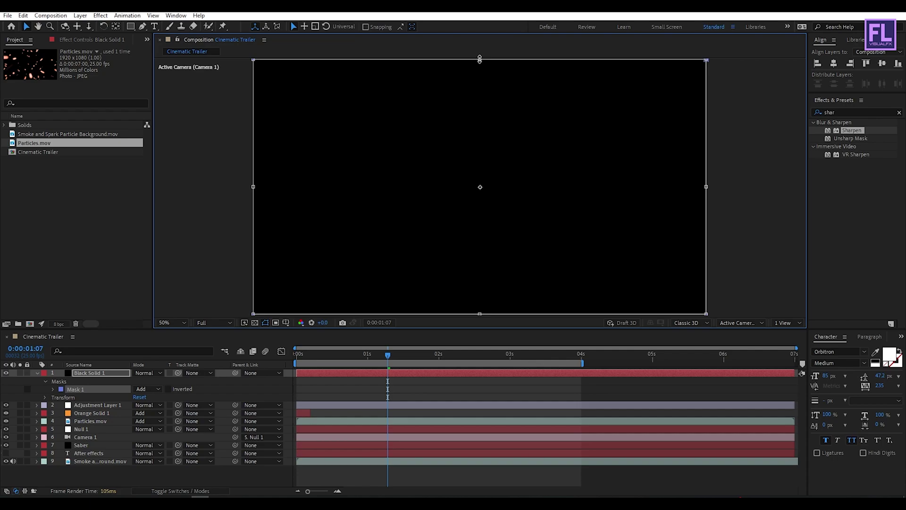
drag(479, 59, 482, 94)
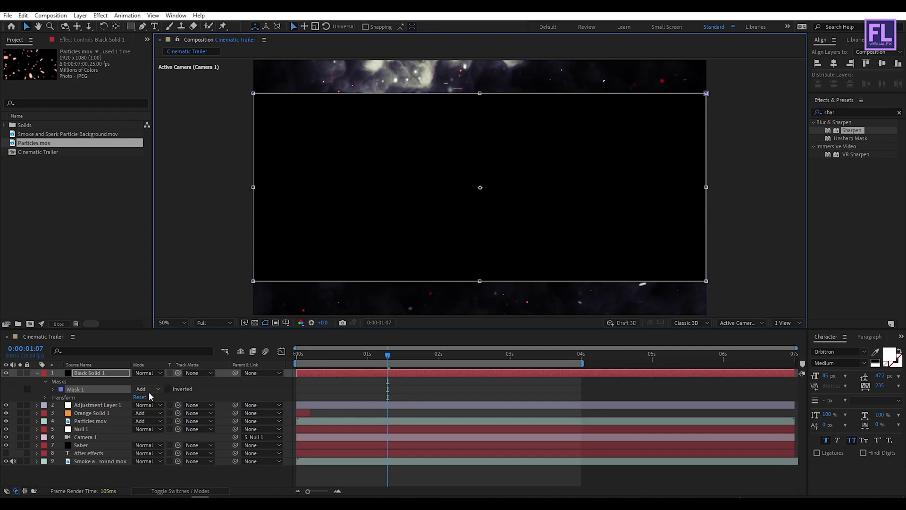
click(168, 389)
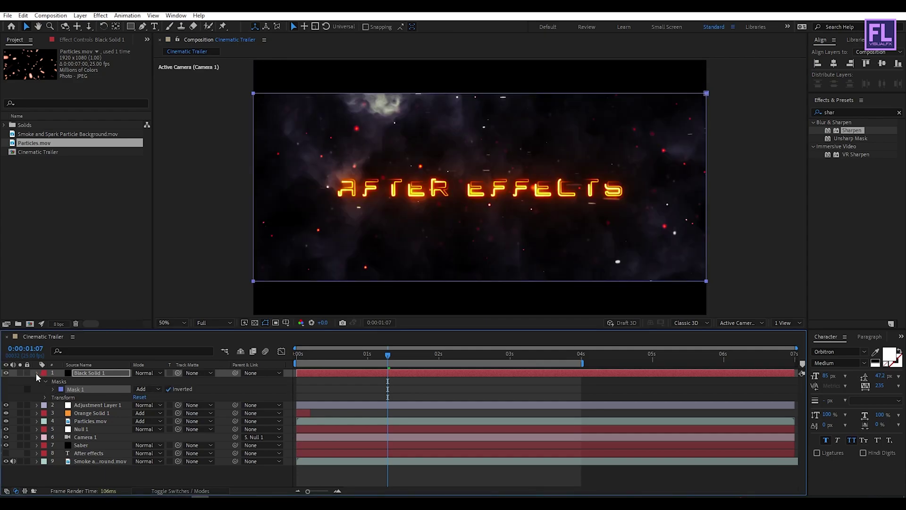
click(37, 373)
click(145, 443)
drag(389, 354, 295, 359)
key(space)
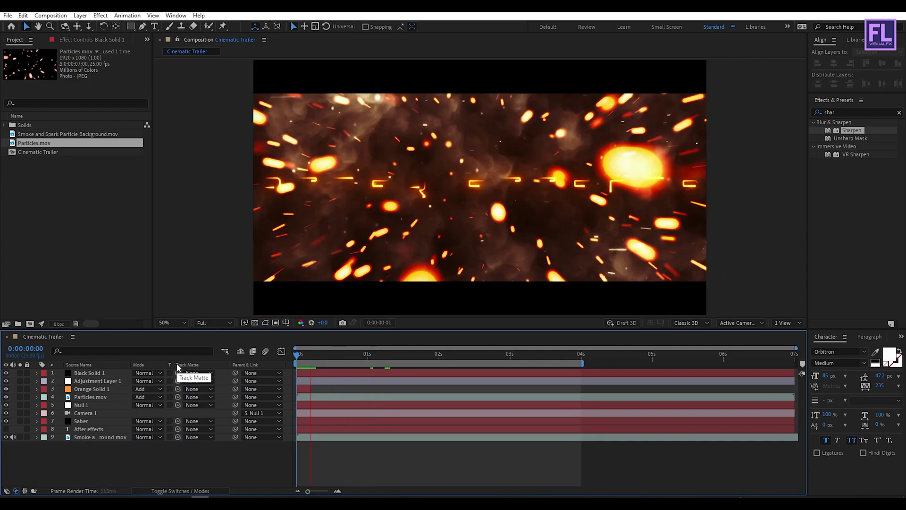